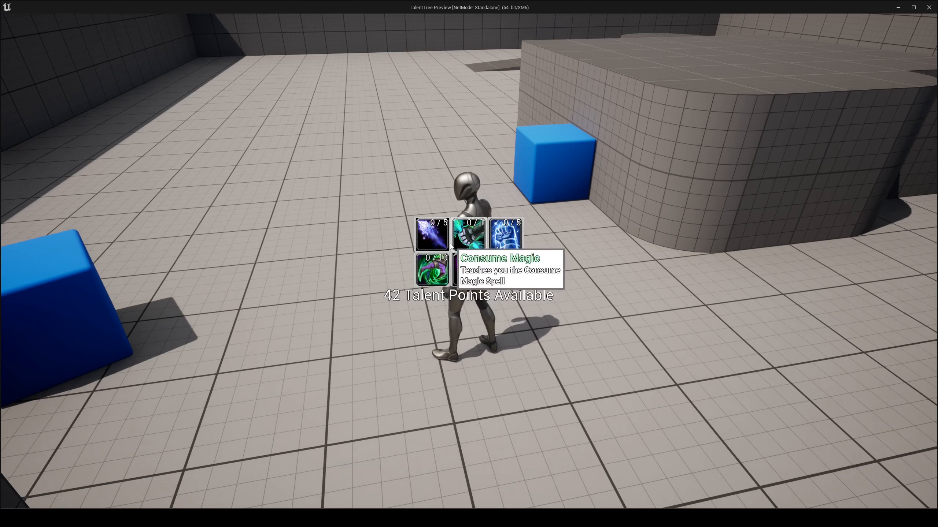
Step: Spend five talent points on Improved Meta and four on Improved Frostbolt in the running preview
click(439, 278)
click(439, 278)
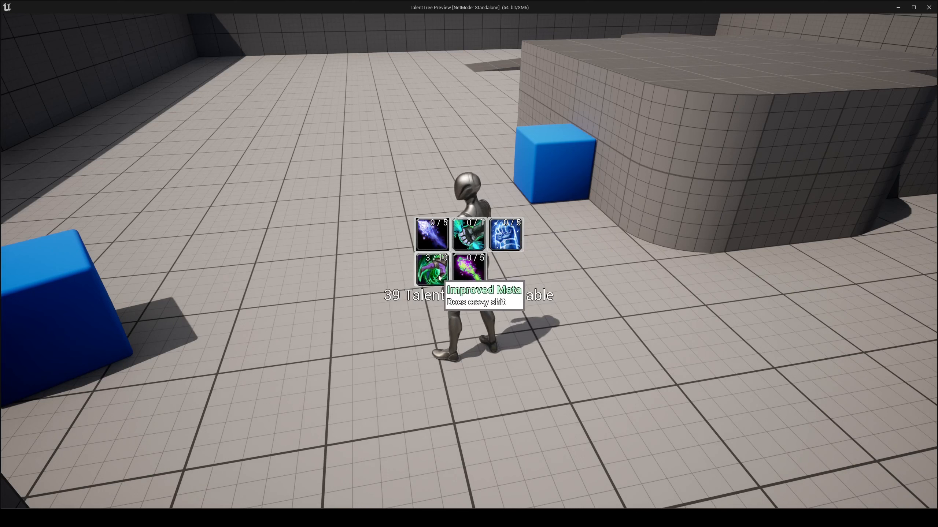
click(438, 275)
click(438, 275)
click(438, 246)
click(439, 247)
click(439, 246)
click(445, 243)
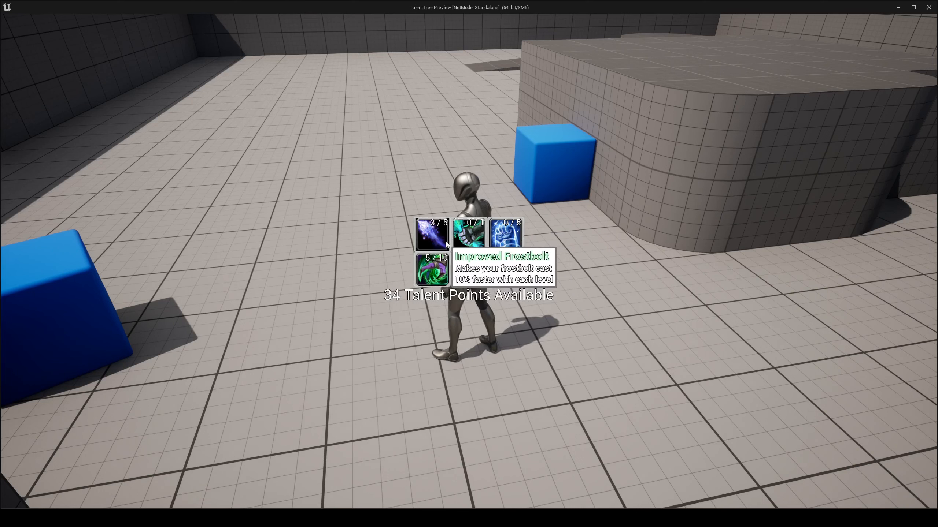
Step: Spend five talent points on Improved Icy Touch and one on Consume Magic
click(499, 244)
click(498, 242)
click(497, 241)
click(496, 239)
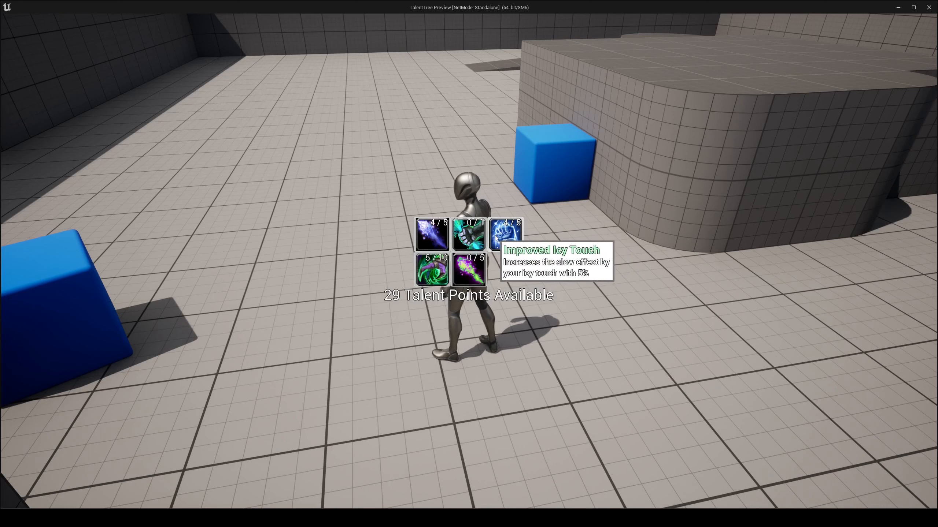
click(496, 239)
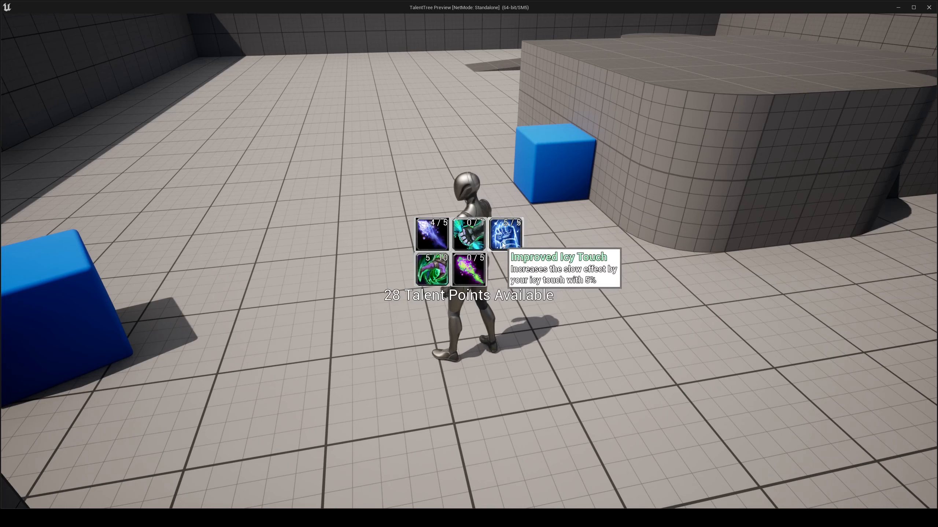
click(474, 236)
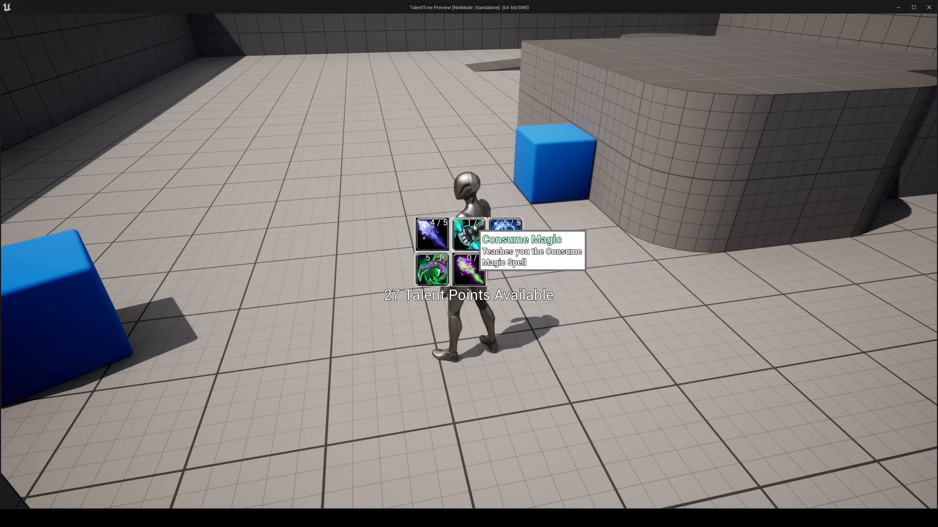
Step: Spend five talent points on the shadow bolt talent to bring it to its maximum rank
click(484, 265)
click(484, 265)
click(484, 264)
click(484, 265)
click(483, 265)
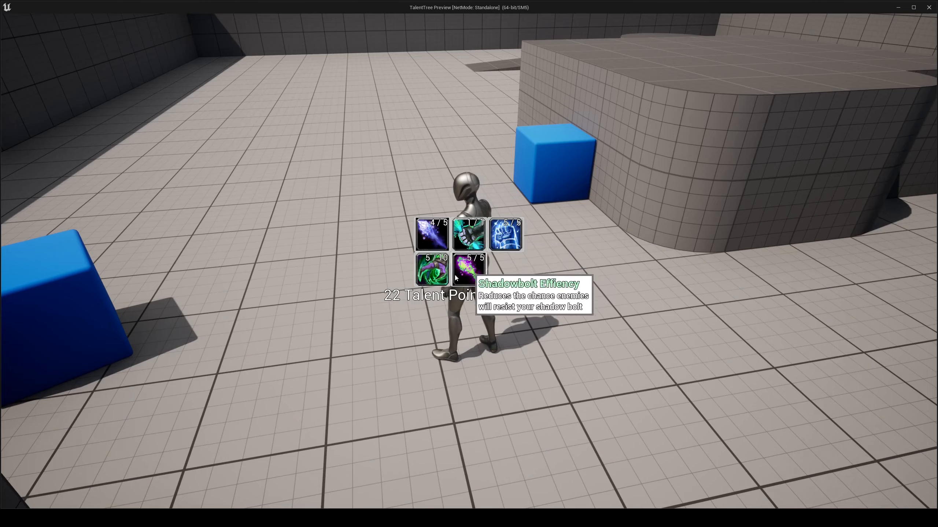
Step: Close the talent tree and run and jump around the level with the character
key(t)
key(w)
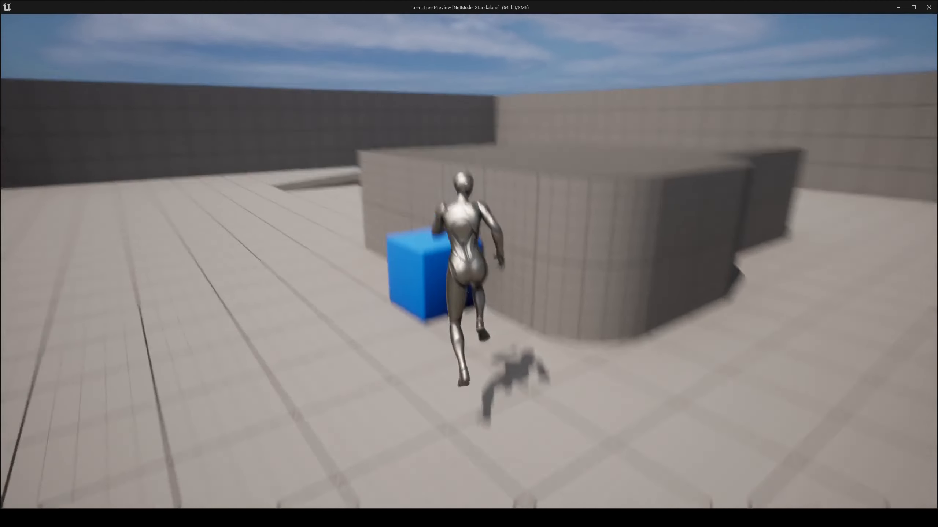
key(space)
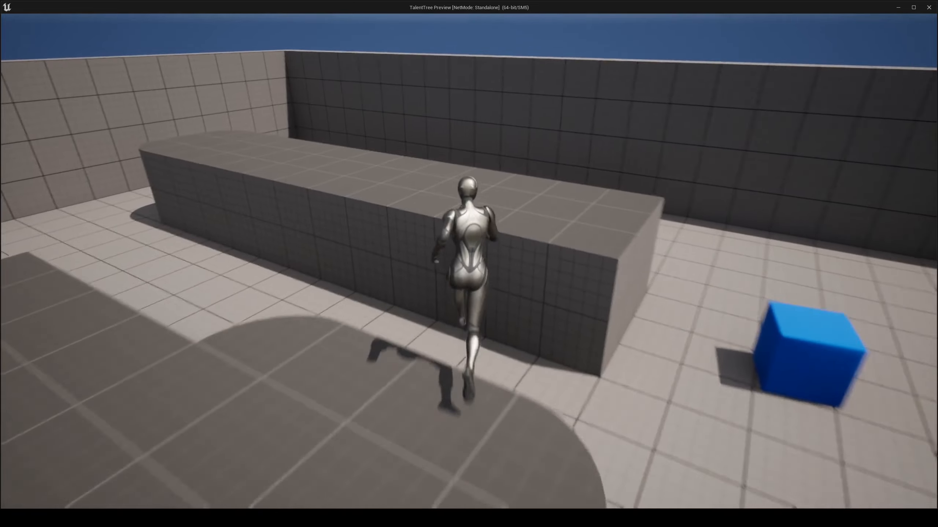
key(space)
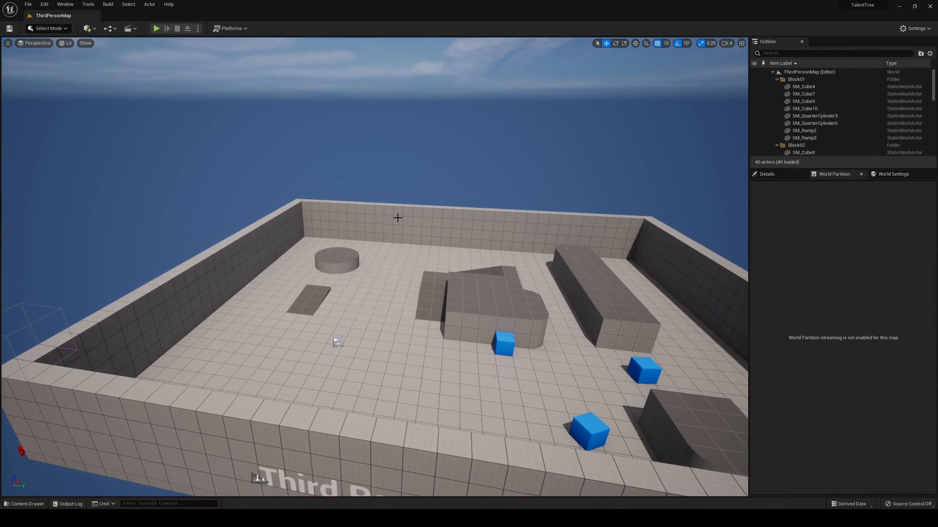
Step: Play ThirdPersonMap in the editor viewport, run the character around the level, and stop the session
key(w)
right_drag(414, 248, 449, 270)
key(a)
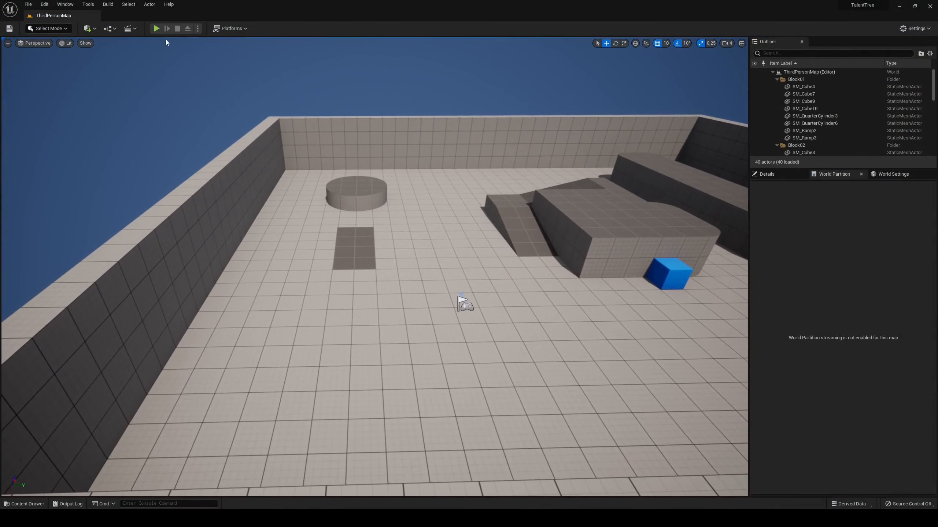
click(156, 29)
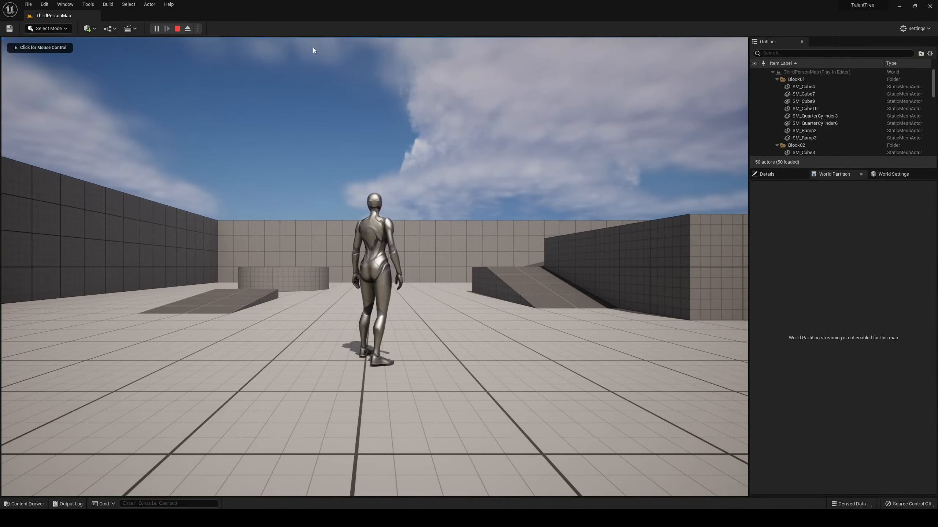
click(381, 199)
key(w)
key(s)
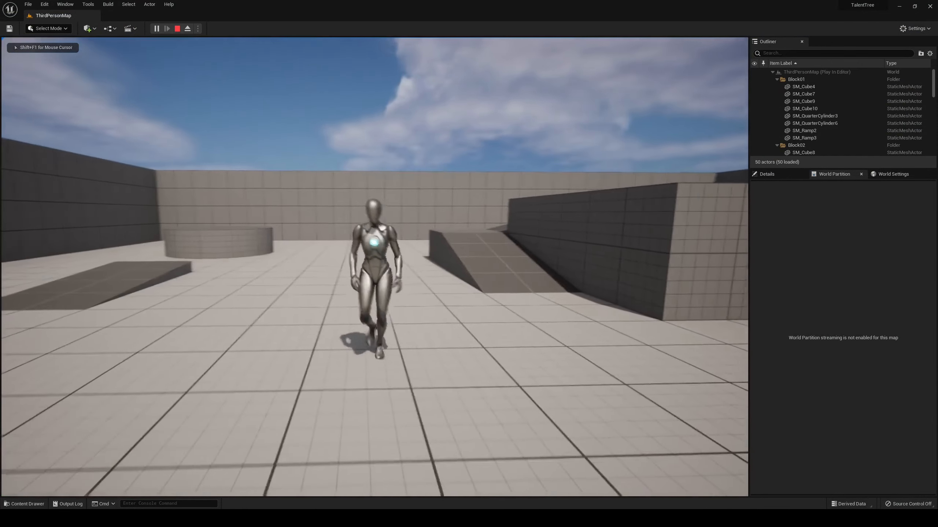
key(w)
key(d)
key(s)
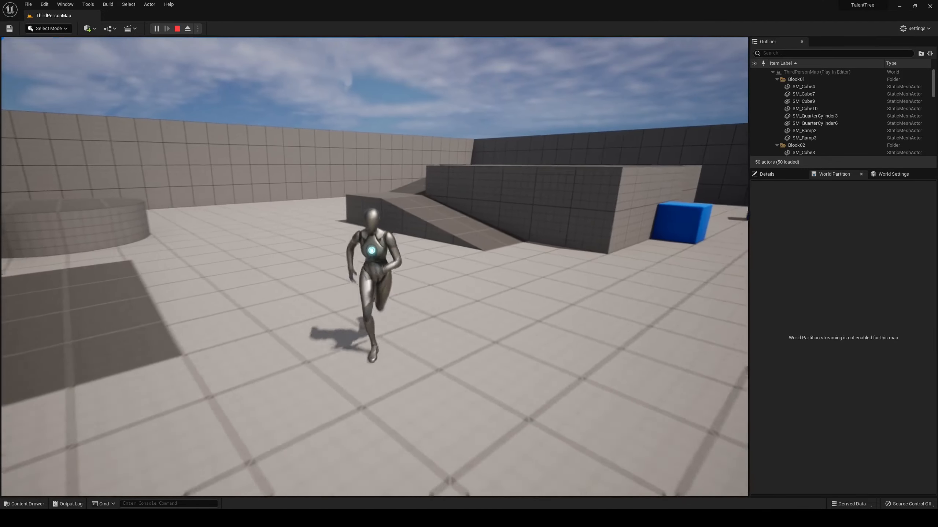
key(w)
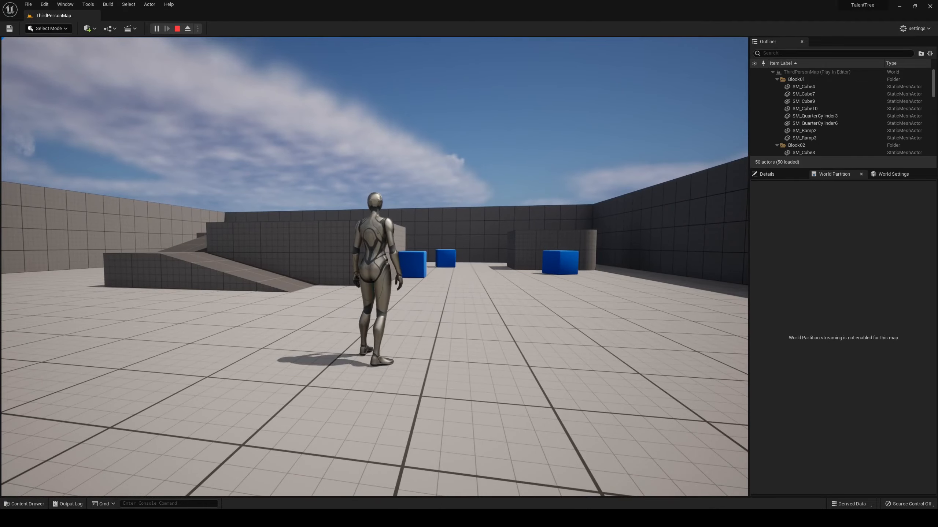
key(Escape)
Step: Create a folder named BASE in the project's Content folder and open it
right_drag(245, 228, 268, 232)
key(ctrl+space)
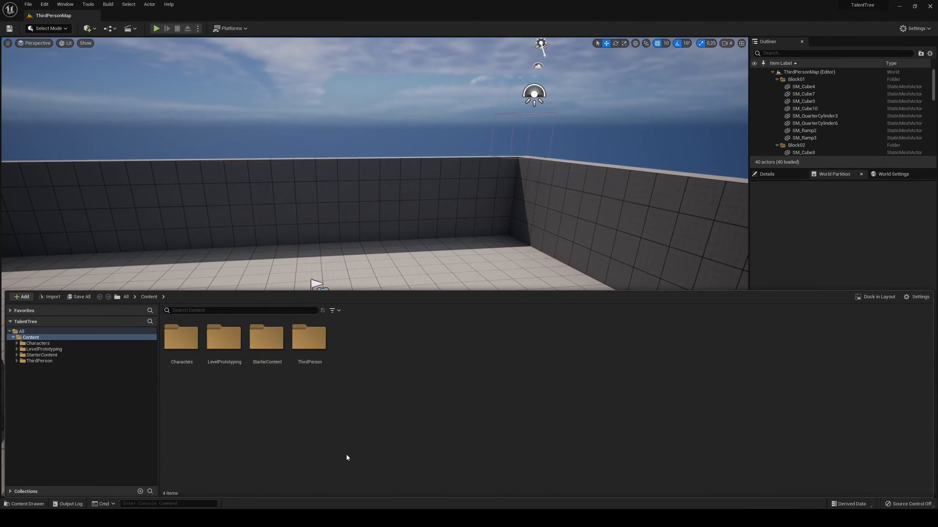
right_click(343, 435)
click(377, 218)
text(B)
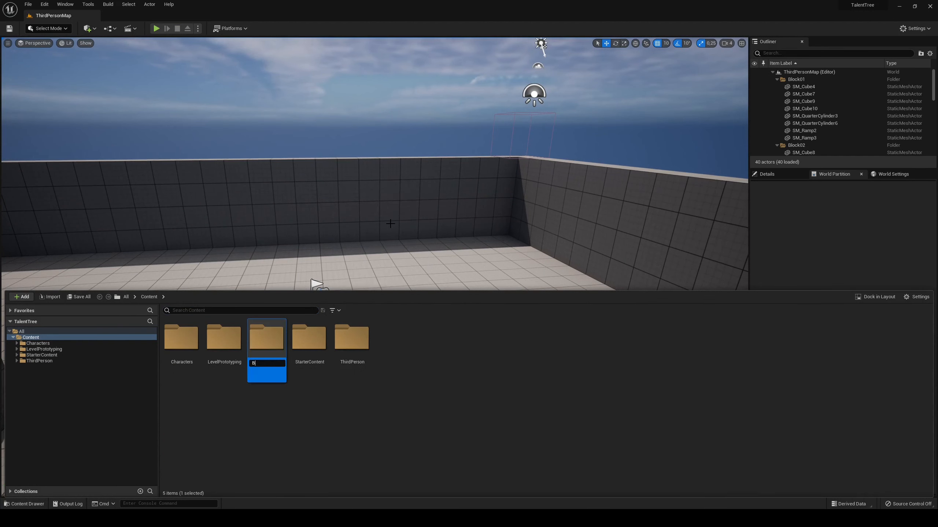
key(Return)
key(Return)
Step: Create a Blueprint class with Game Mode Base as parent in the BASE folder and name it GM_BASE
right_click(323, 360)
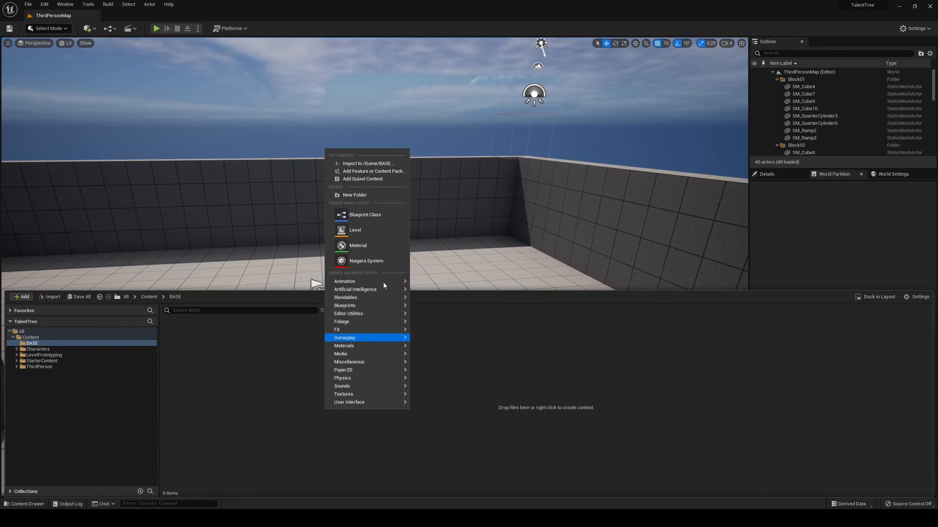
click(385, 218)
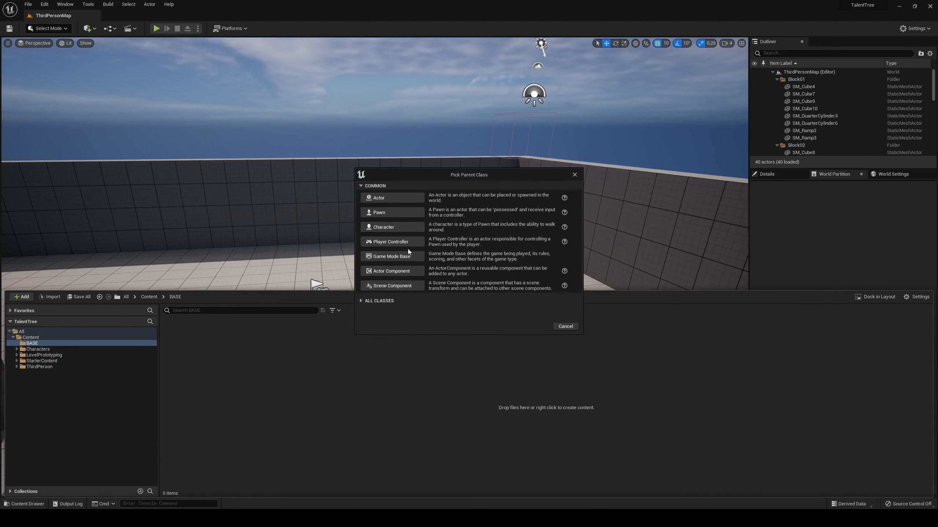
click(391, 254)
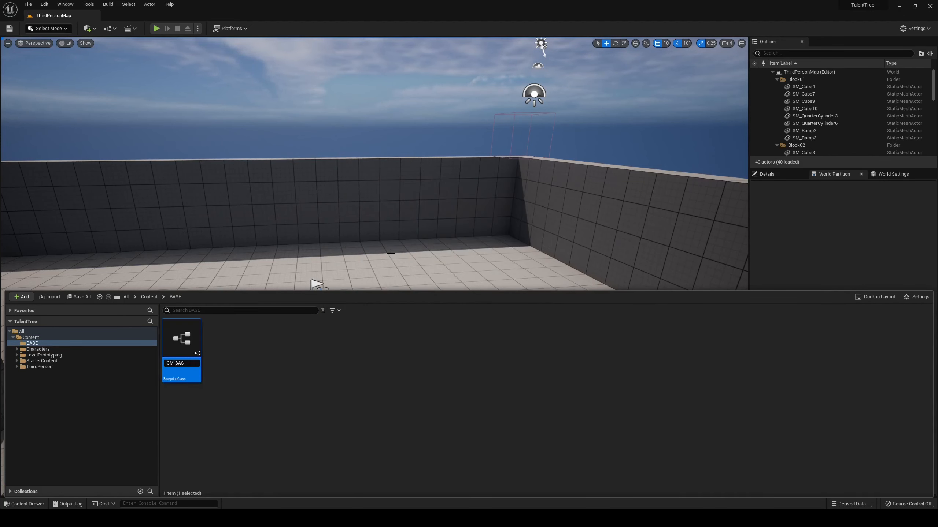
Step: Create a Blueprint class with Player Controller as parent in the BASE folder and name it PC_BASE
right_click(376, 356)
click(419, 162)
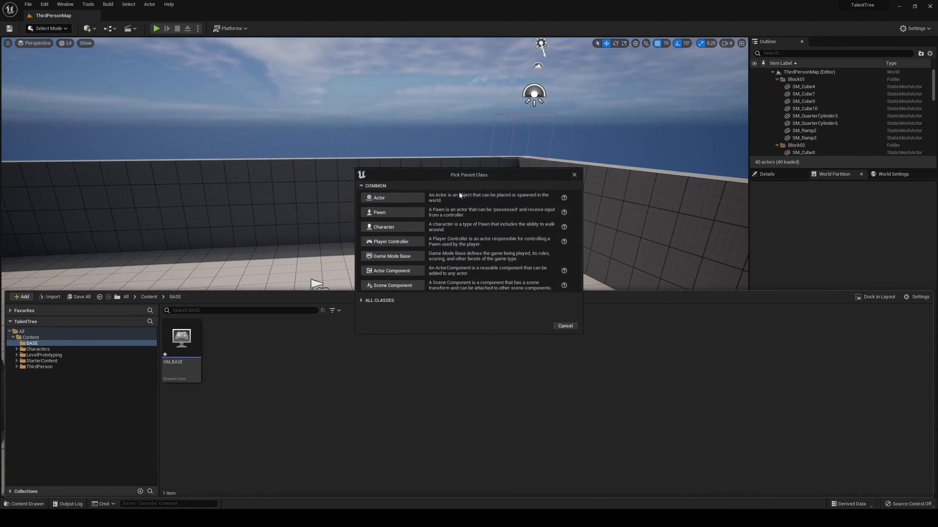
click(398, 244)
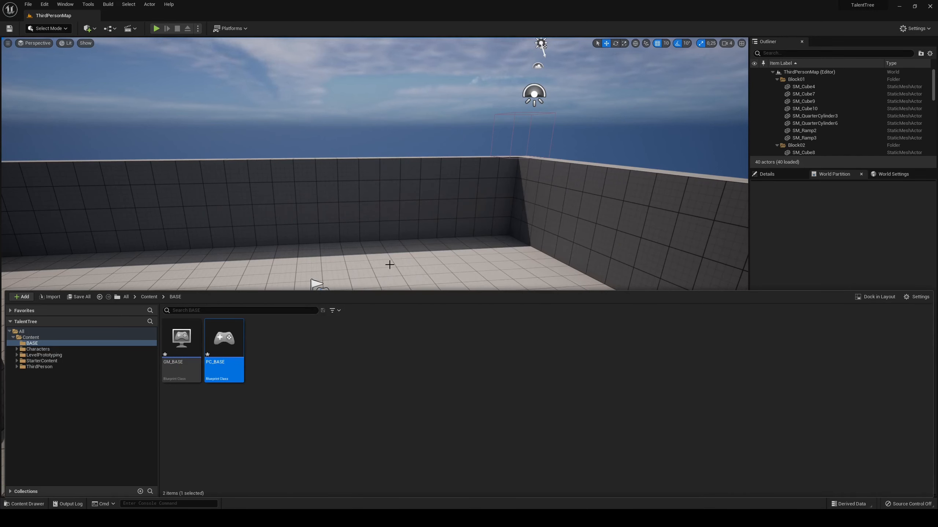
Step: Create a Blueprint class with HUD as parent in the BASE folder and name it HUD_BASE
right_click(393, 367)
click(434, 173)
click(365, 300)
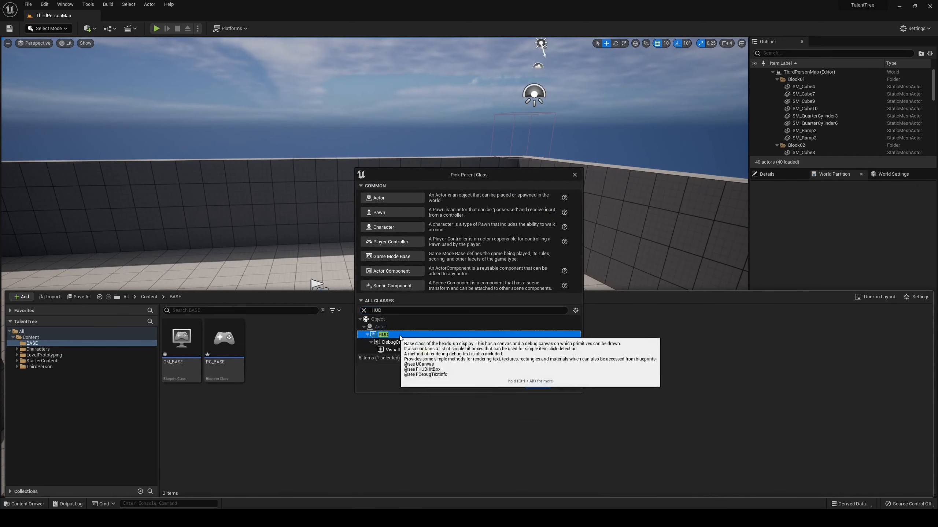
click(382, 328)
click(536, 384)
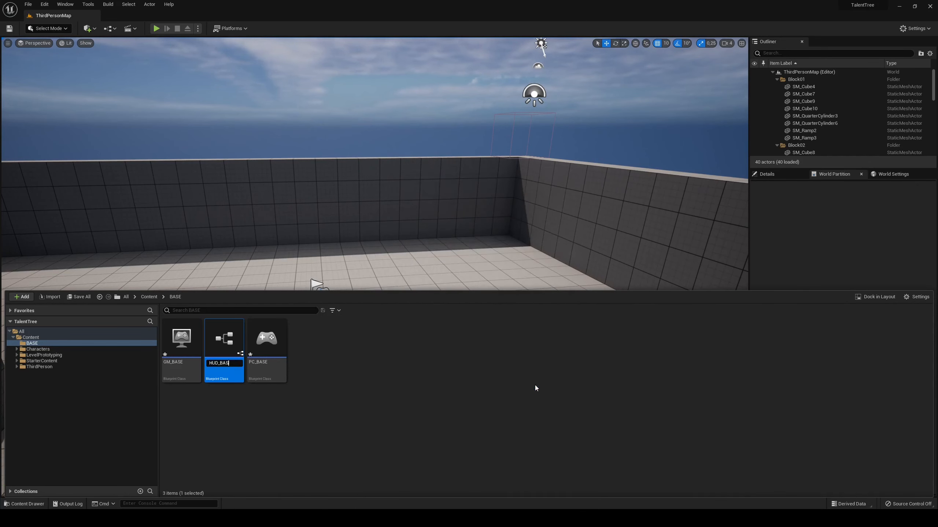
Step: Create a Blueprint class with GameInstance as parent in the BASE folder and name it MyGameInstance
right_click(535, 386)
click(577, 192)
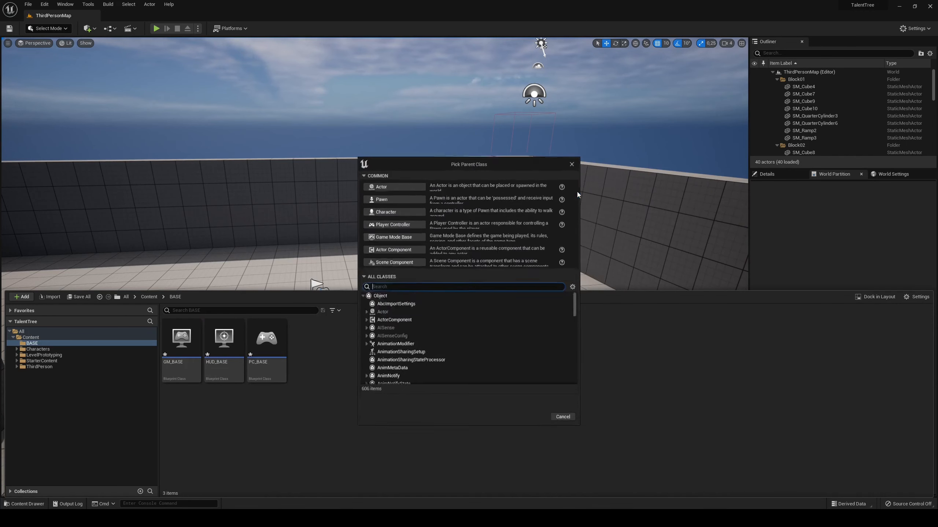
text(gameins)
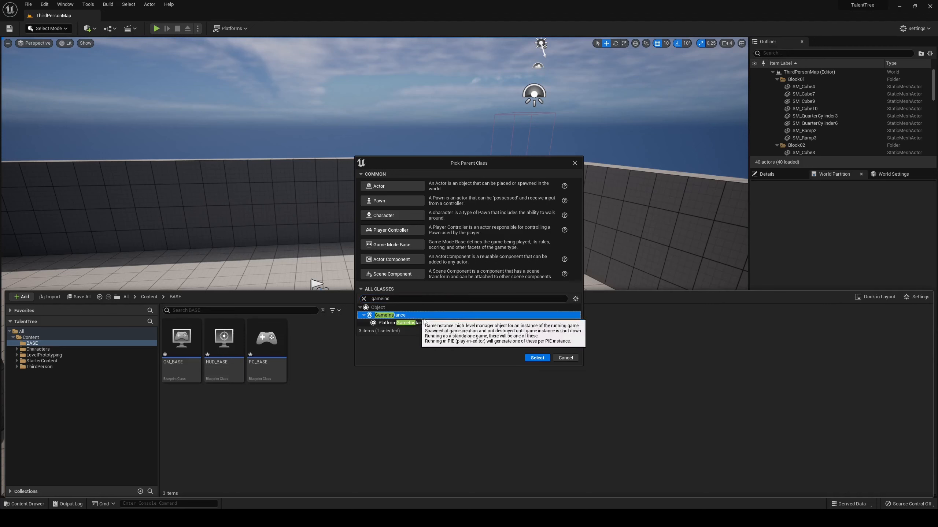
click(540, 359)
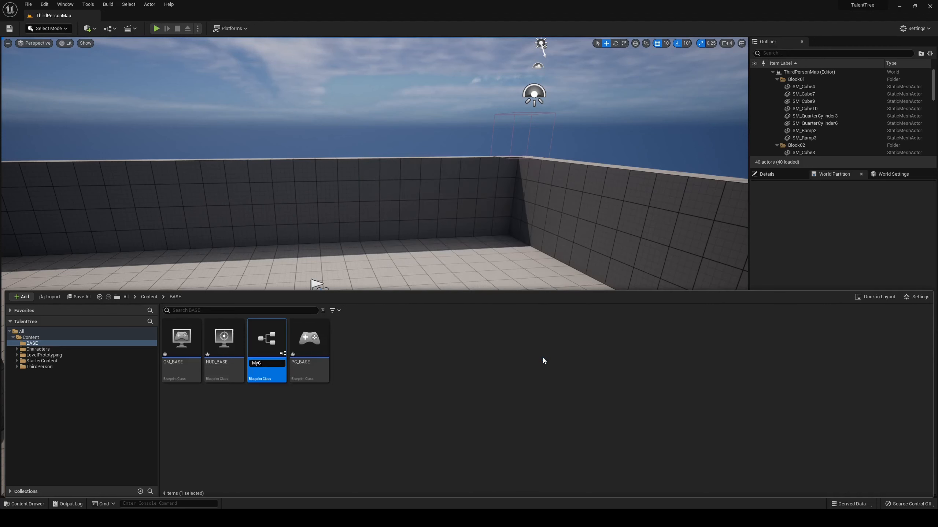
click(443, 420)
click(190, 344)
click(433, 402)
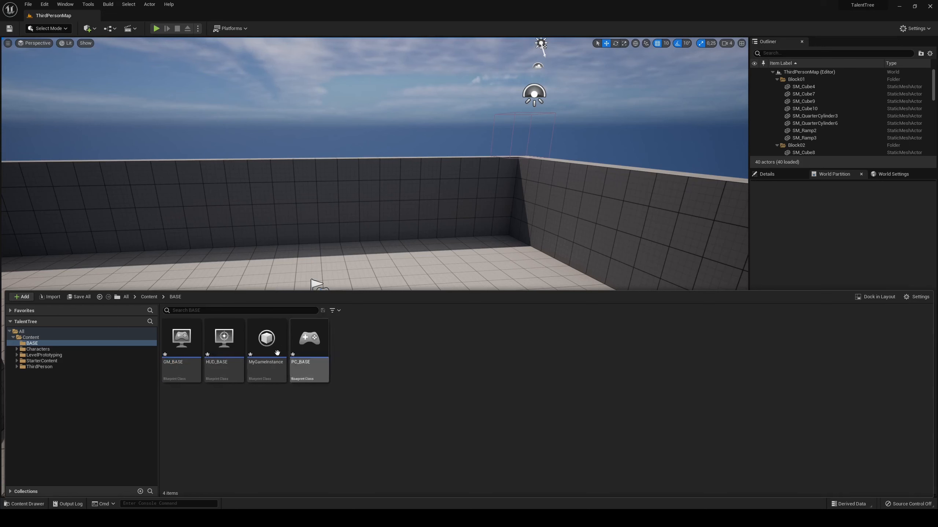
Step: In the project's Maps & Modes settings, set the default game mode to GM_BASE and expand its class options
click(45, 5)
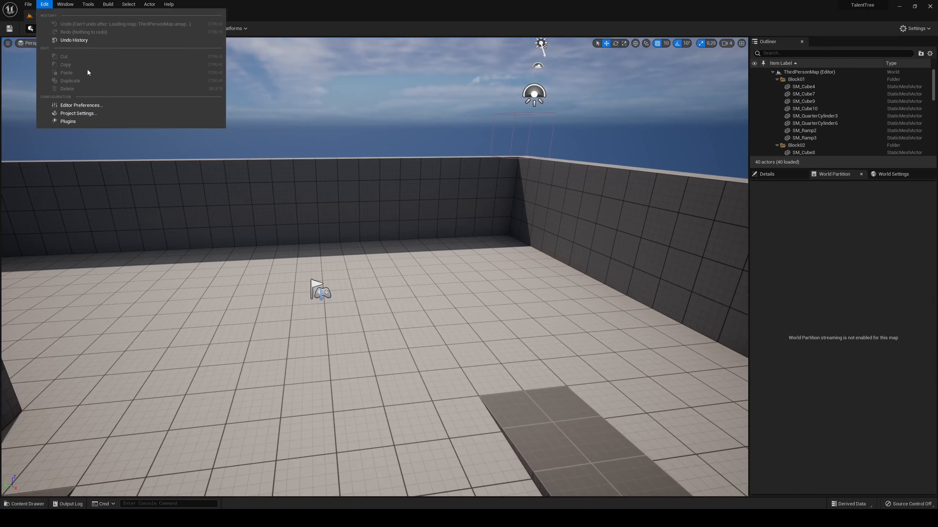
click(78, 113)
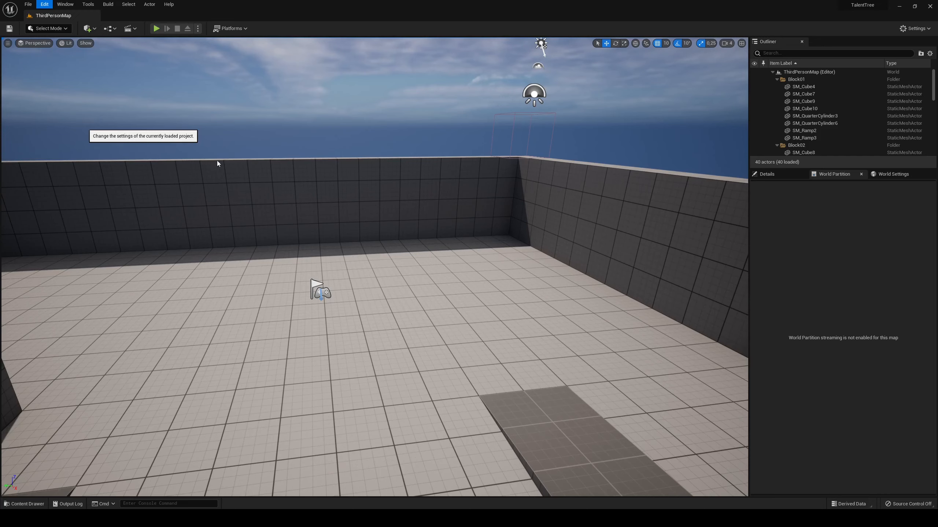
click(30, 88)
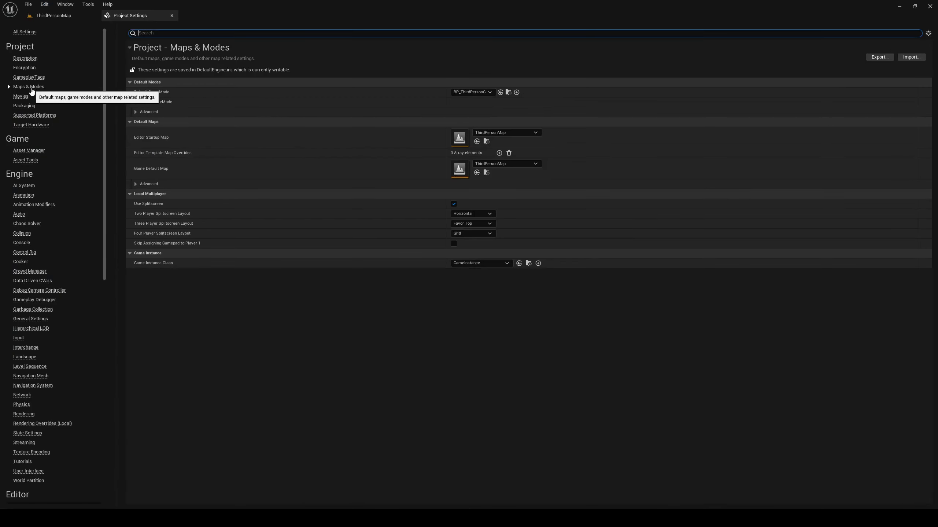
click(466, 92)
click(475, 148)
click(132, 101)
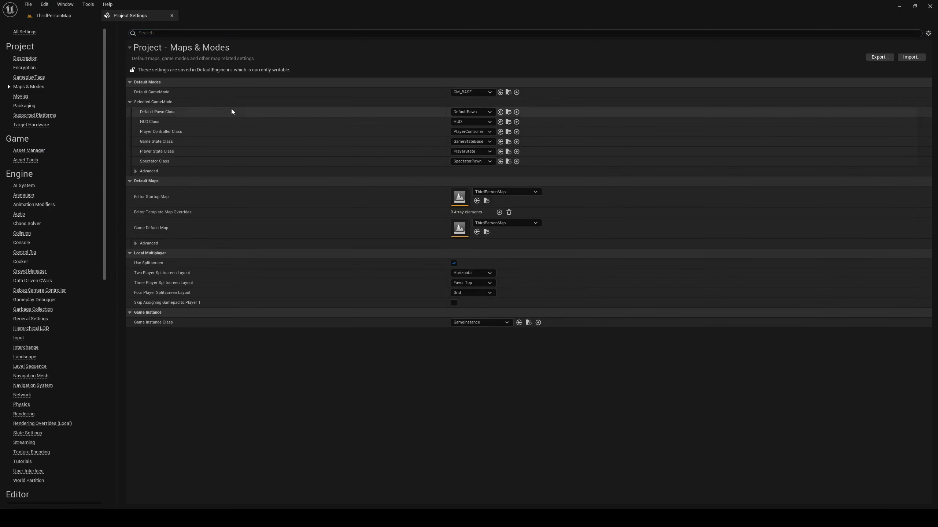
Step: Set the default pawn class to BP_ThirdPersonCharacter, the HUD class to HUD_BASE and the player controller class to PC_BASE
click(459, 113)
click(487, 145)
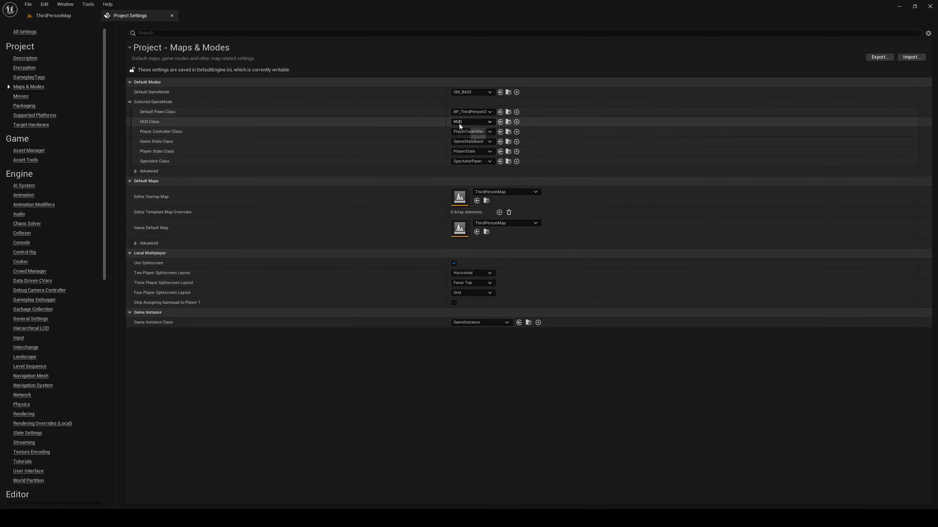
click(469, 122)
click(486, 156)
click(469, 132)
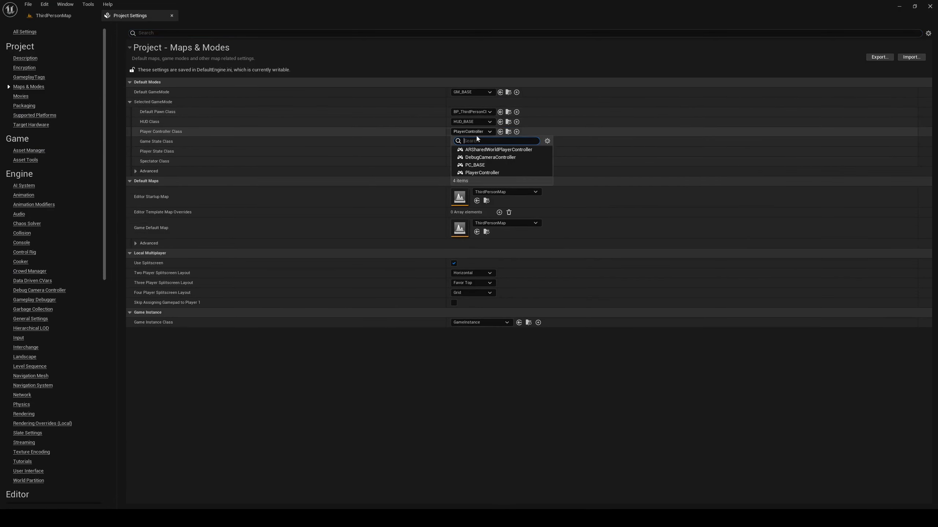
click(476, 172)
Step: Set the game instance class to MyGameInstance and close the project settings
click(476, 322)
click(478, 341)
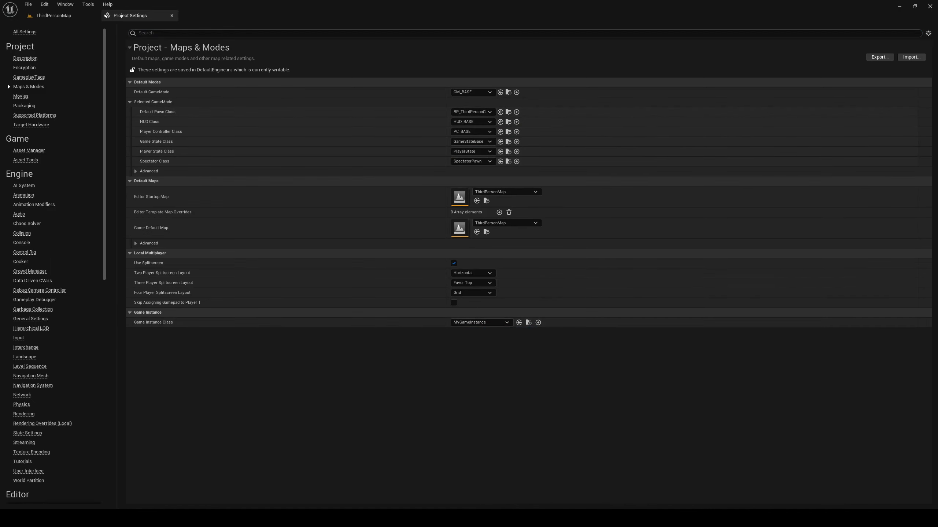
click(172, 15)
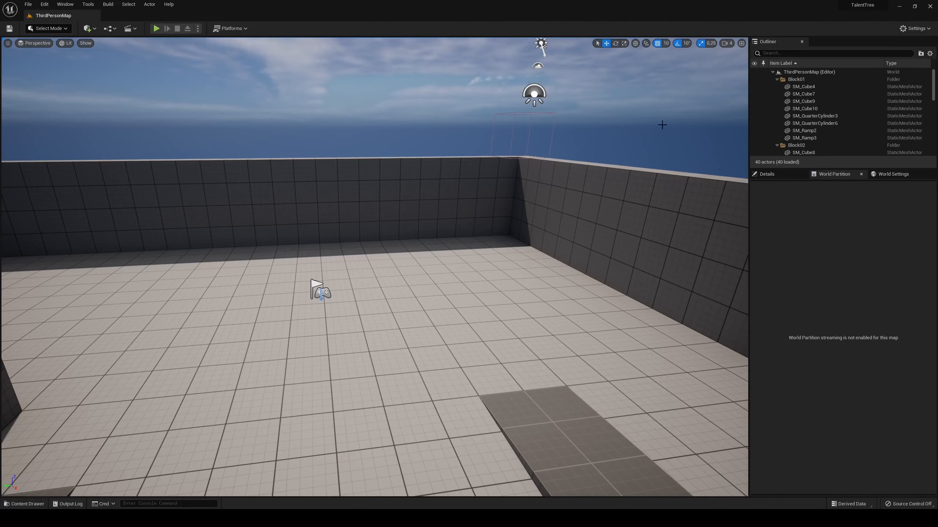
Step: Override the level's game mode with GM_BASE in the World Settings and briefly play-test the level
click(890, 176)
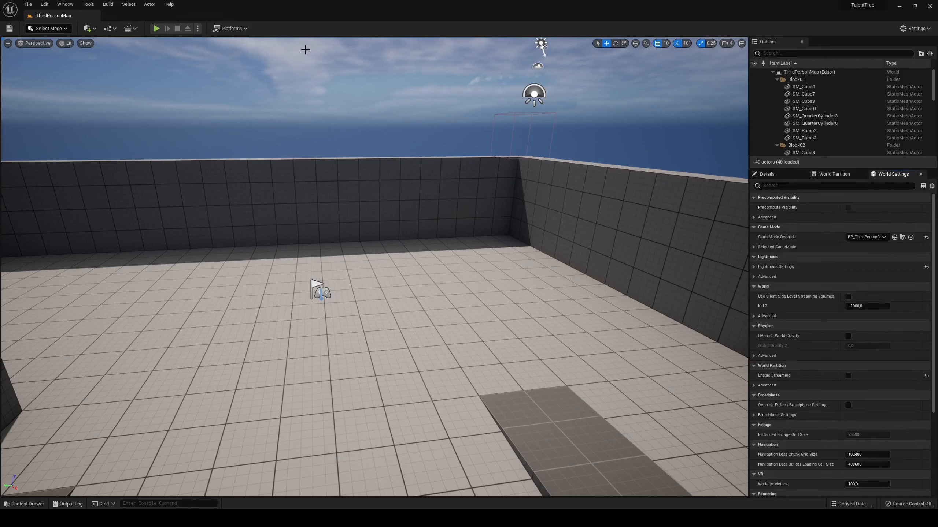
click(67, 7)
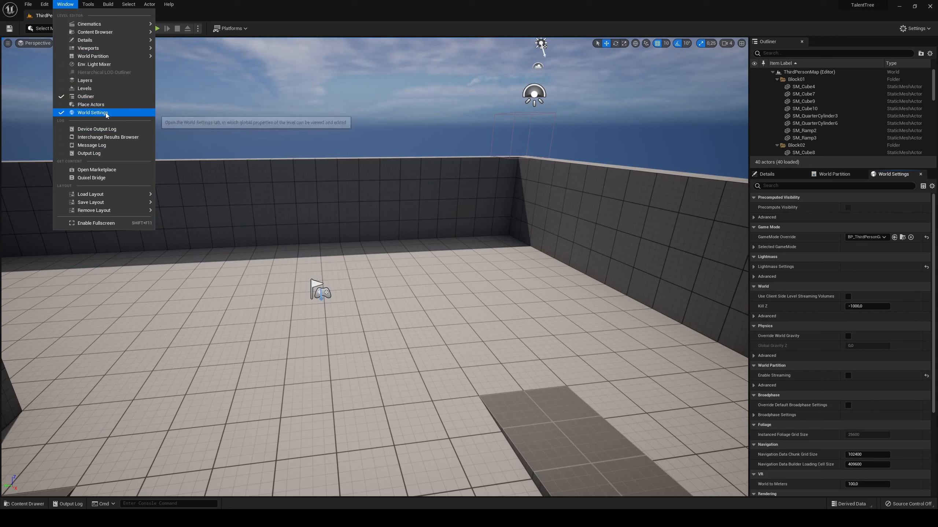
click(329, 144)
click(849, 239)
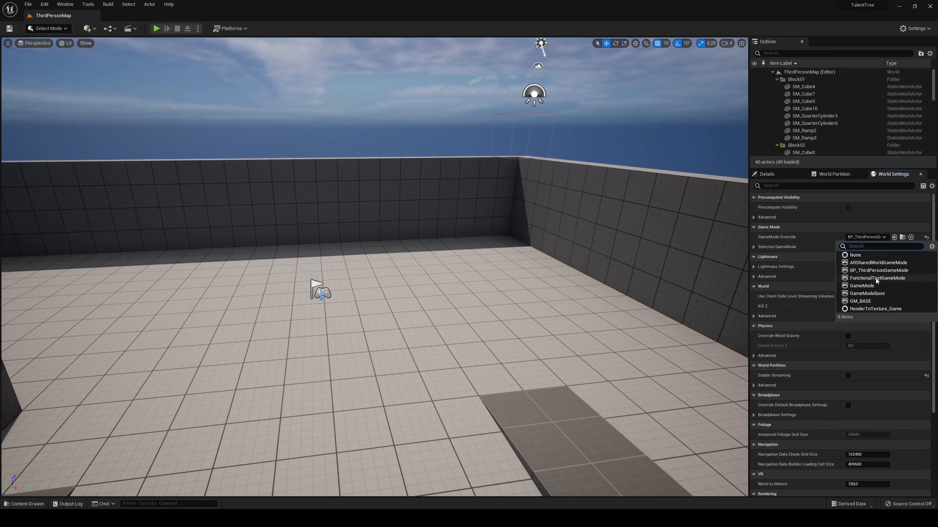
click(862, 301)
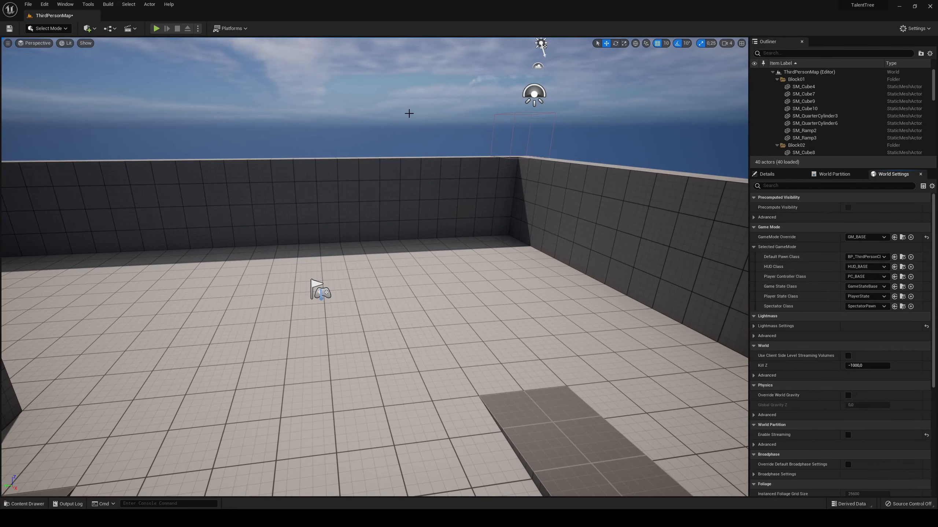
click(156, 28)
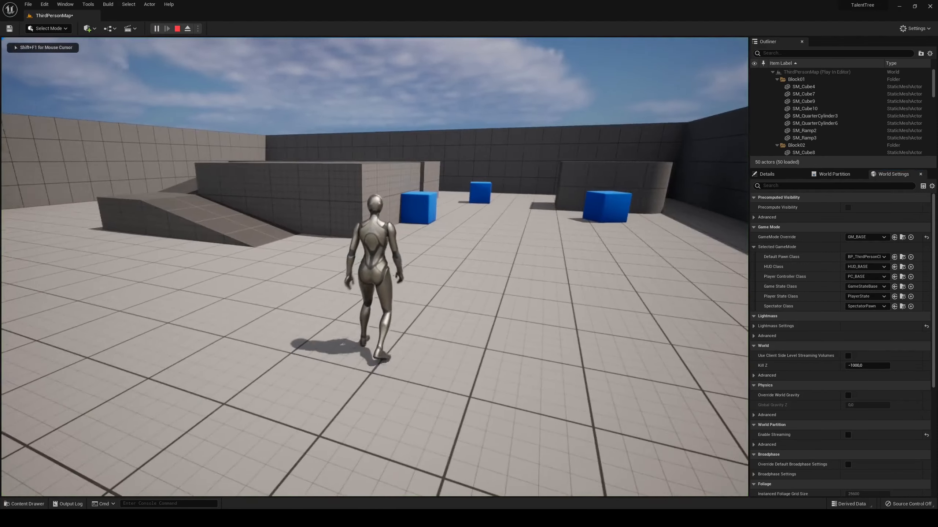
key(Escape)
Step: Create a new folder named Interface in the project's Content folder
key(ctrl+space)
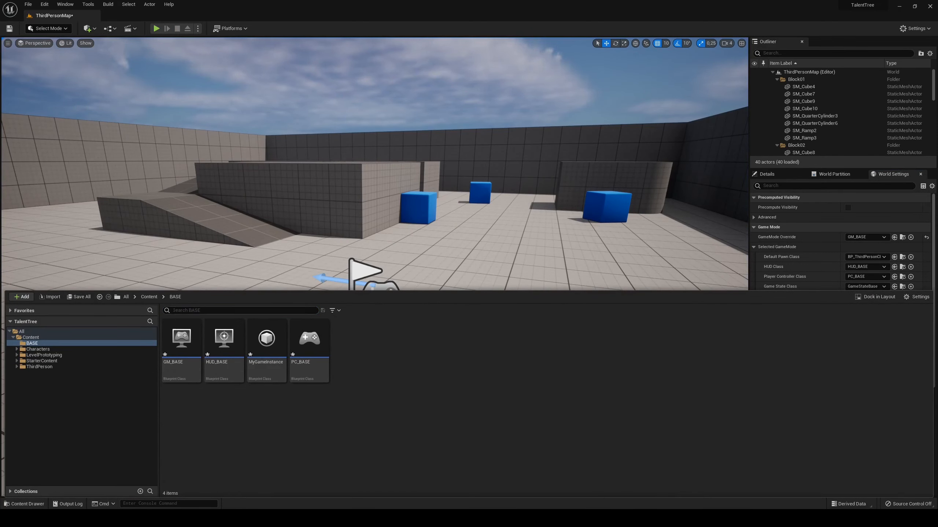
click(149, 298)
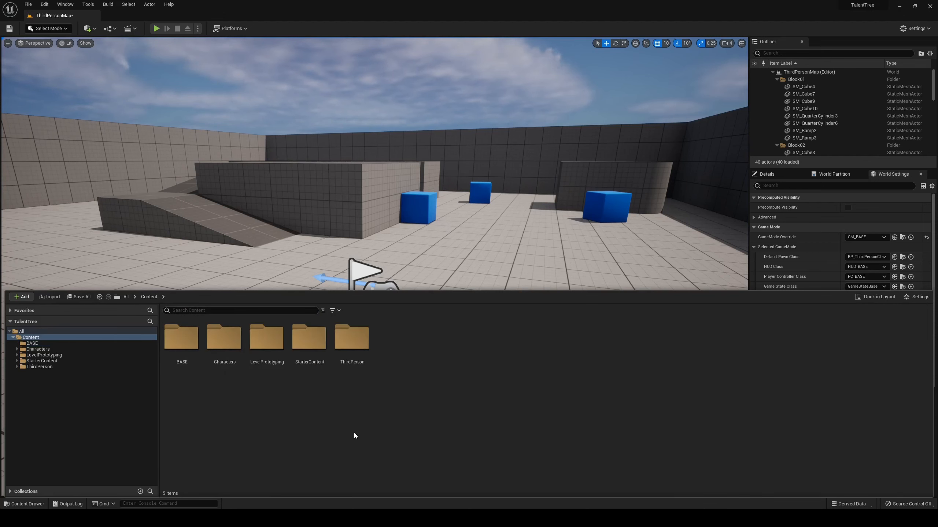
right_click(354, 433)
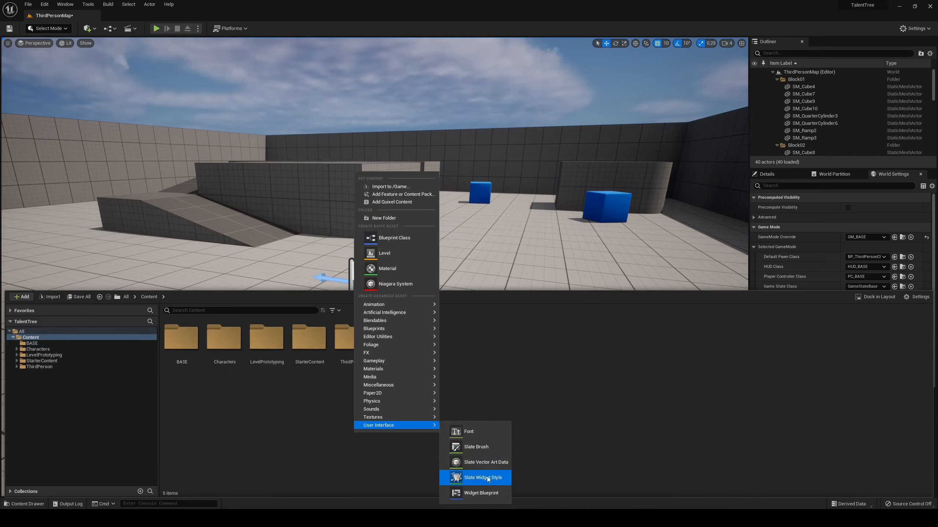
click(309, 434)
right_click(310, 433)
click(338, 219)
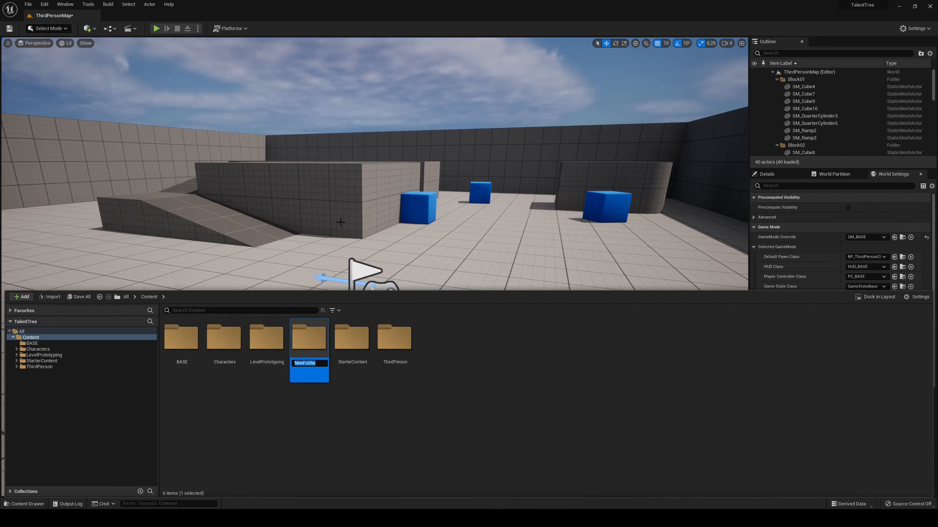
text(Interface)
key(Return)
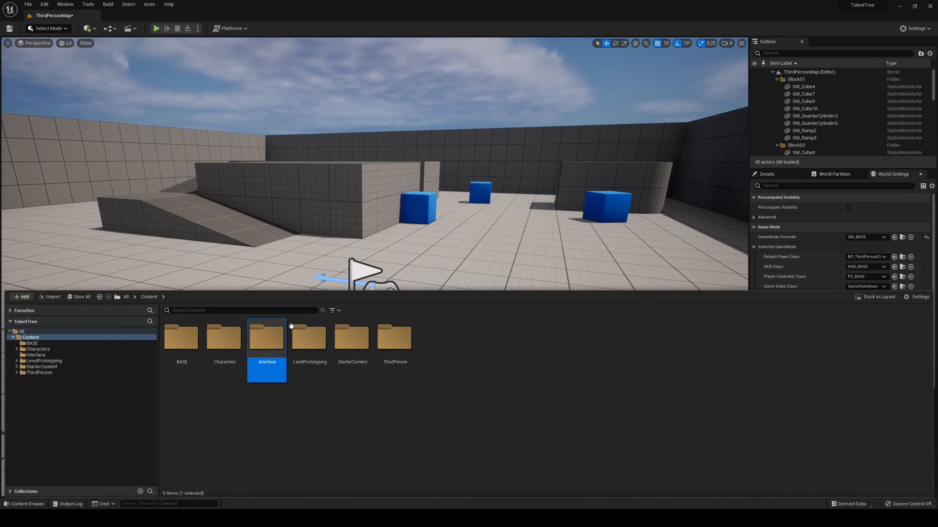
Step: Change the Interface folder's color to teal green
right_click(288, 338)
click(335, 230)
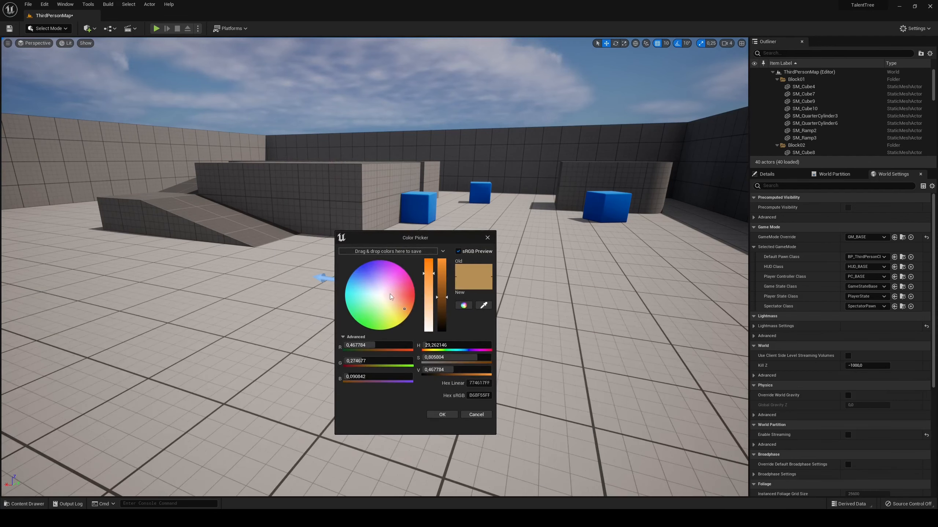
drag(347, 305, 349, 310)
click(433, 413)
key(ctrl+space)
click(341, 451)
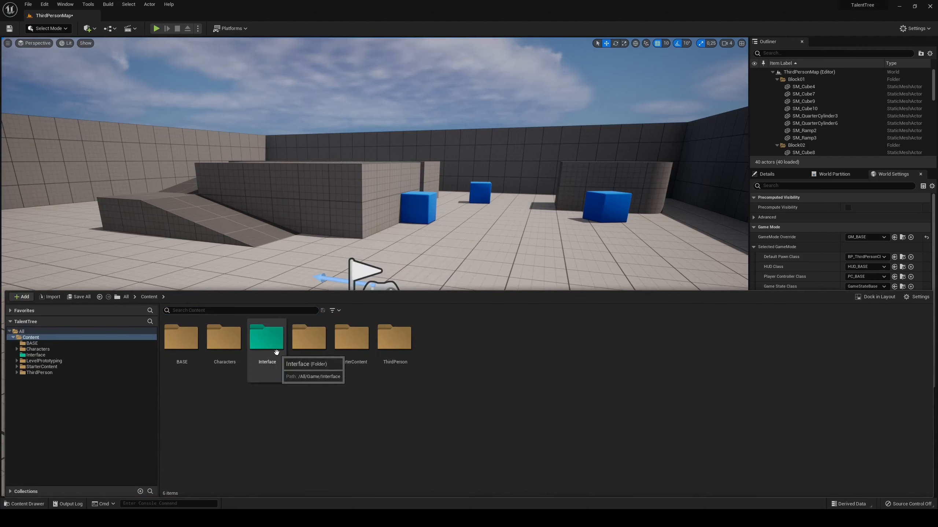
Step: Create a Widget Blueprint based on User Widget in the Interface folder and name it WBP_HUD
double_click(276, 352)
right_click(281, 355)
mouse_move(302, 349)
click(403, 413)
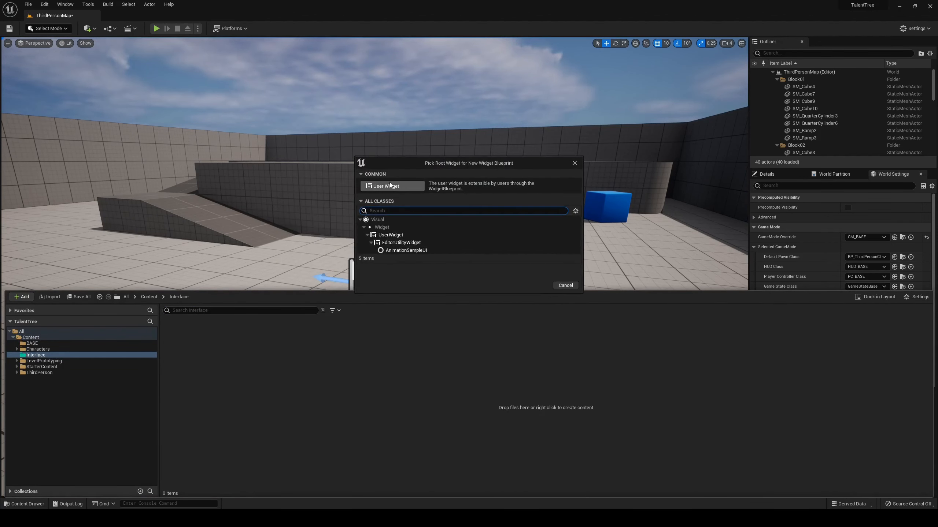
click(390, 184)
text(WBP_HUD)
key(Return)
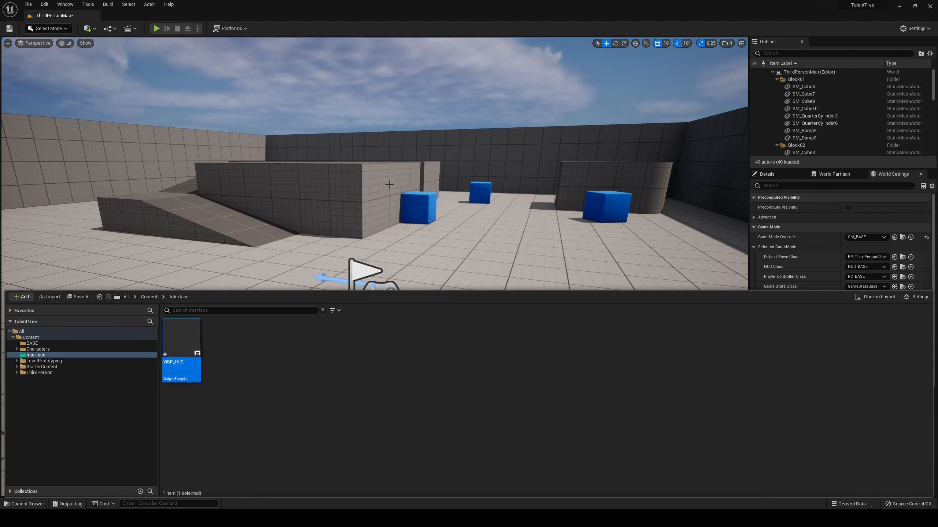
Step: Open HUD_BASE from the BASE folder, dock its editor in the main window and show its Event Graph
click(149, 297)
double_click(181, 338)
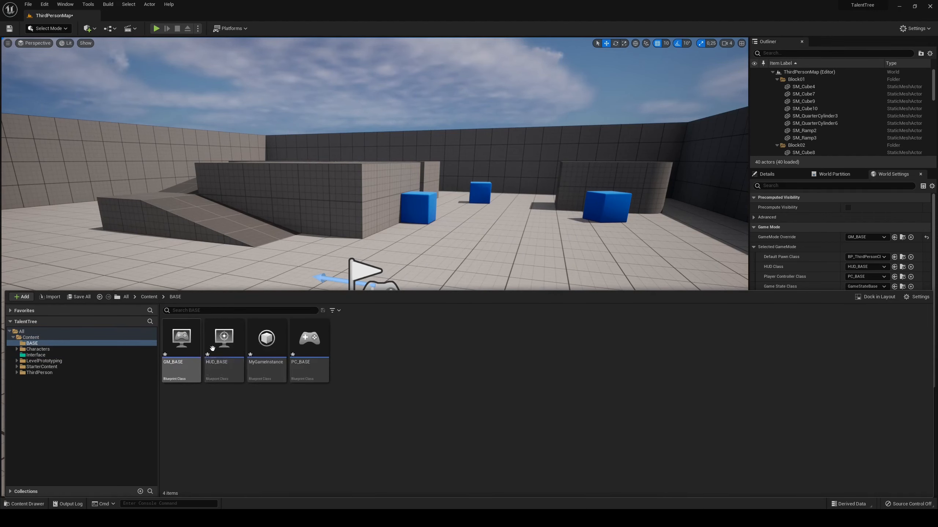
double_click(224, 338)
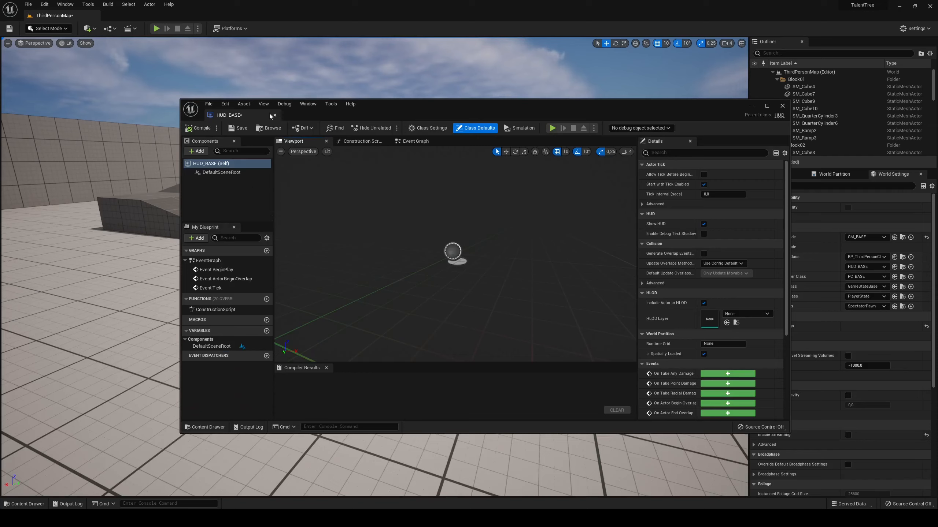
click(273, 21)
drag(273, 21, 259, 19)
click(285, 41)
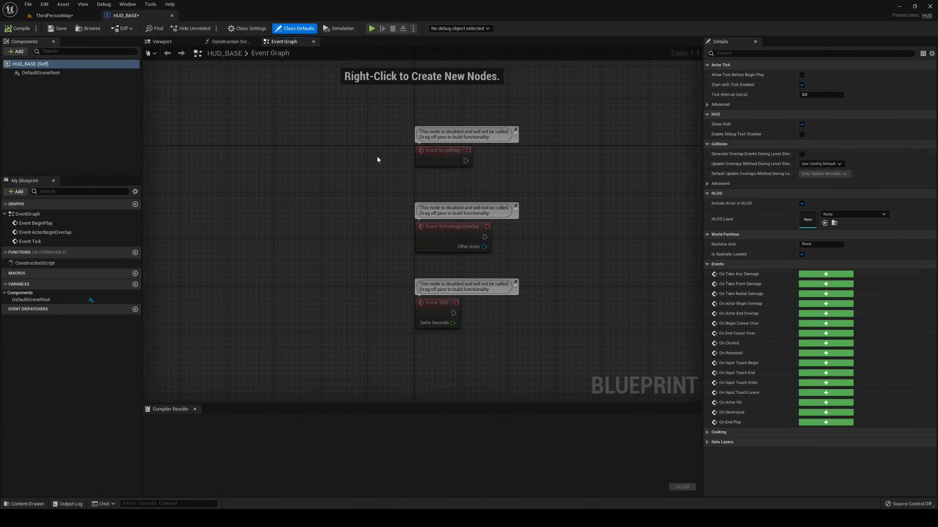
Step: Delete the ActorBeginOverlap and Tick event nodes from the HUD_BASE graph, keeping Event BeginPlay
right_drag(377, 147, 264, 121)
drag(275, 197, 395, 303)
key(Delete)
right_drag(372, 169, 346, 229)
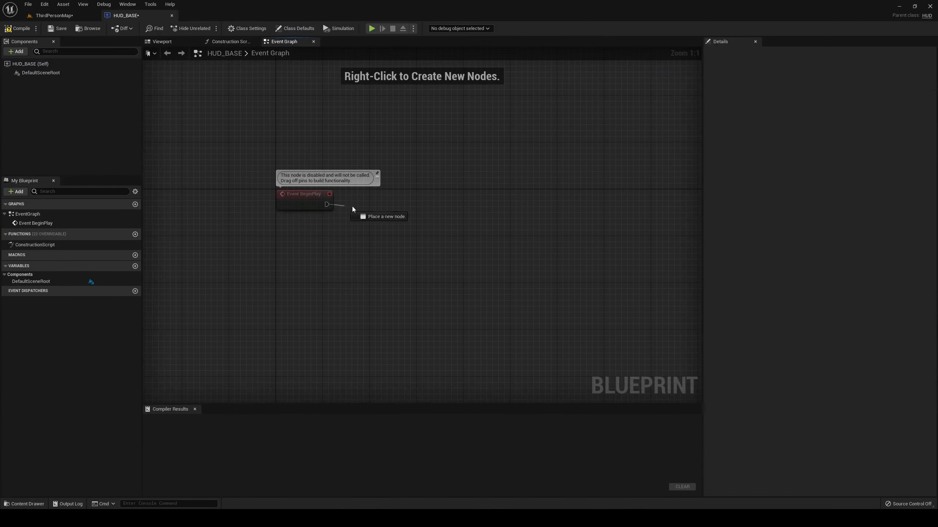
Step: Connect a Create Widget node to Event BeginPlay and set its class to WBP_HUD
drag(353, 208, 414, 195)
text(create widget)
key(Return)
click(418, 220)
click(434, 255)
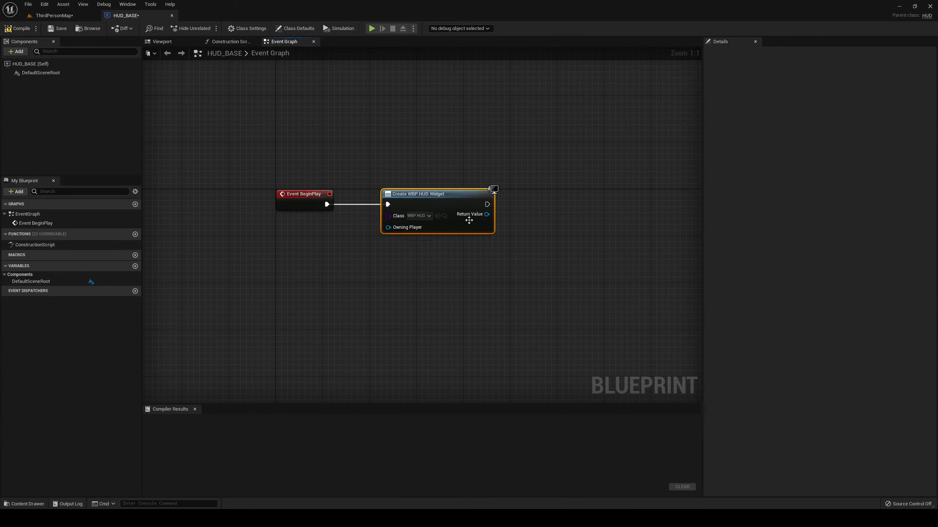
Step: Add an Add to Viewport node from the Return Value of the Create WBP HUD Widget node
drag(522, 216, 523, 216)
text(add)
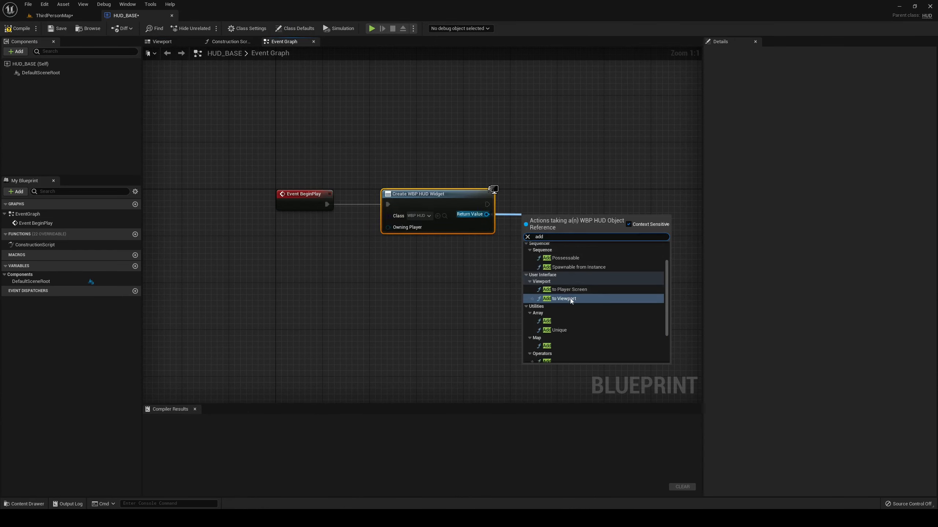
click(570, 298)
Step: Straighten the connections between the three graph nodes, compile HUD_BASE and close it
drag(274, 159, 647, 280)
key(q)
click(393, 155)
click(22, 28)
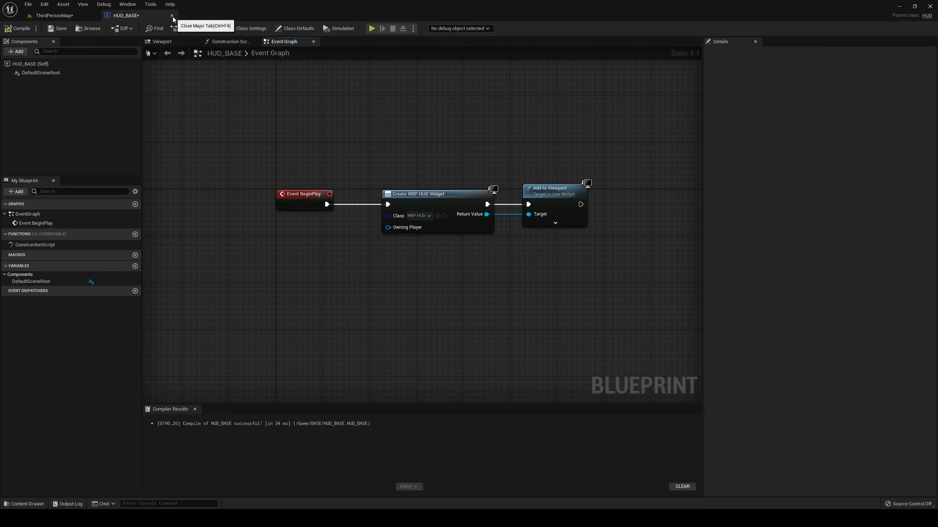
click(172, 15)
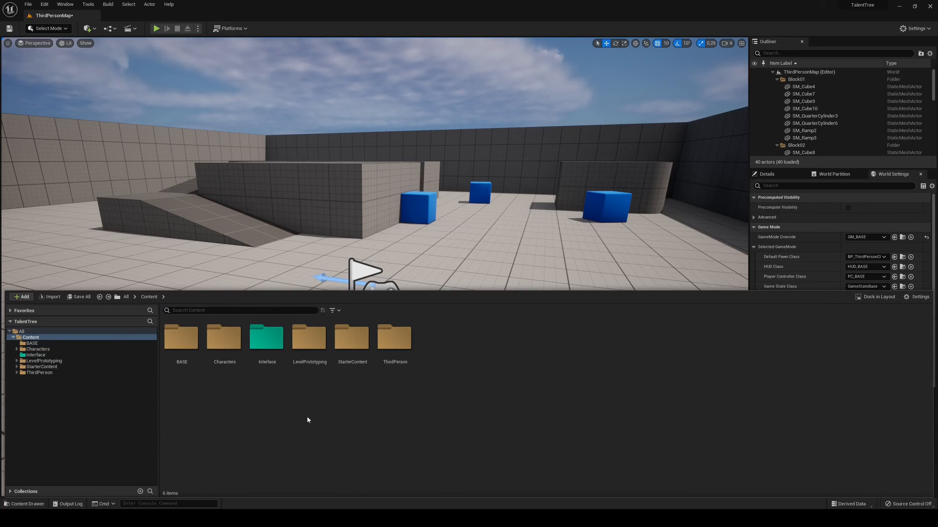
Step: Open WBP_HUD from the Interface folder in the main window and add a Canvas Panel as its root
double_click(274, 354)
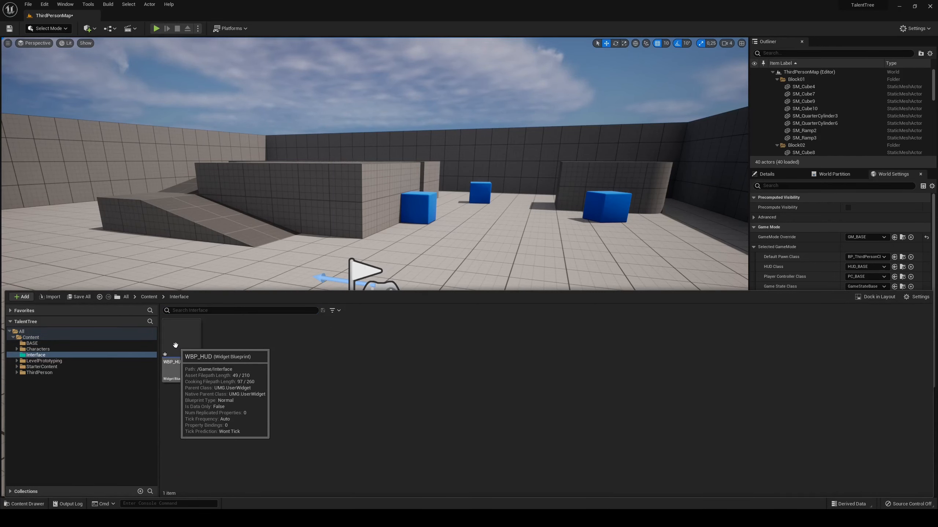
double_click(194, 340)
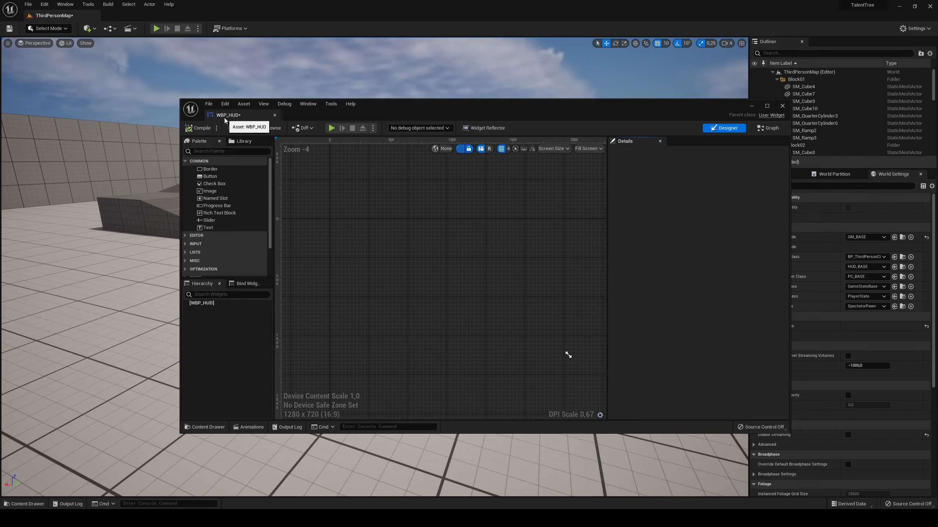
drag(224, 115, 126, 15)
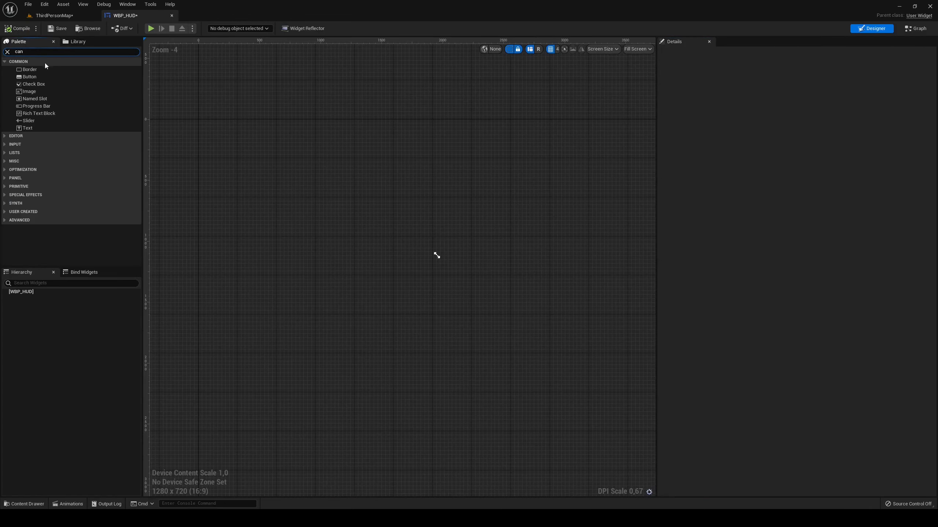
drag(45, 70, 61, 135)
drag(32, 296, 33, 294)
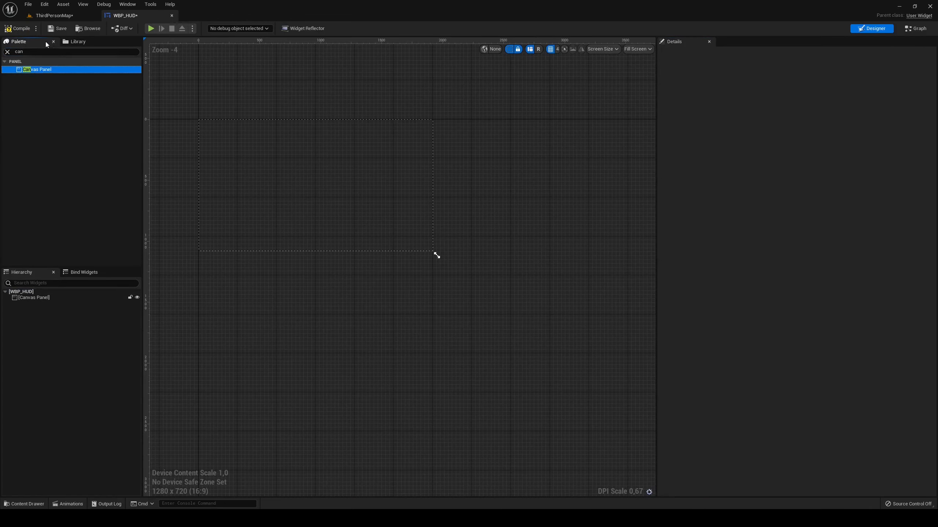
Step: Create a new folder named TalentSystem in the project's Content folder
key(ctrl+space)
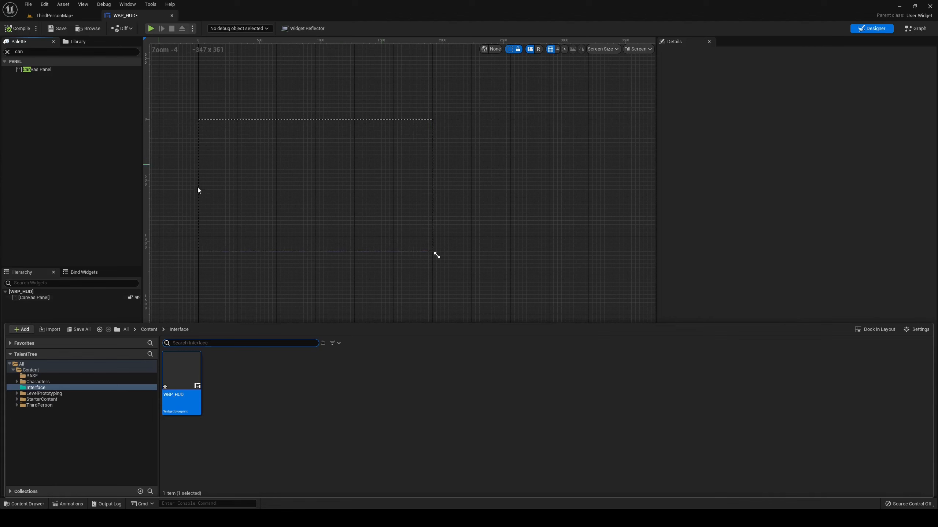
click(342, 408)
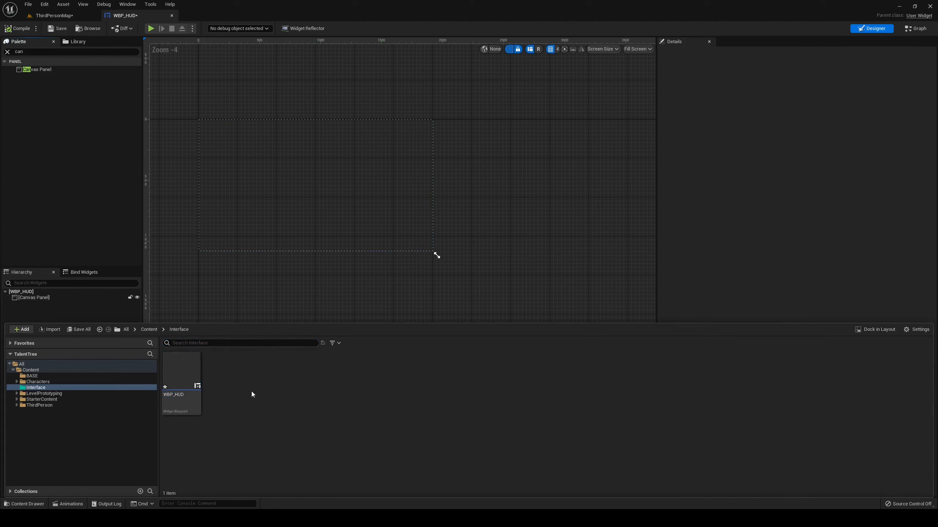
key(alt+Left)
right_click(400, 442)
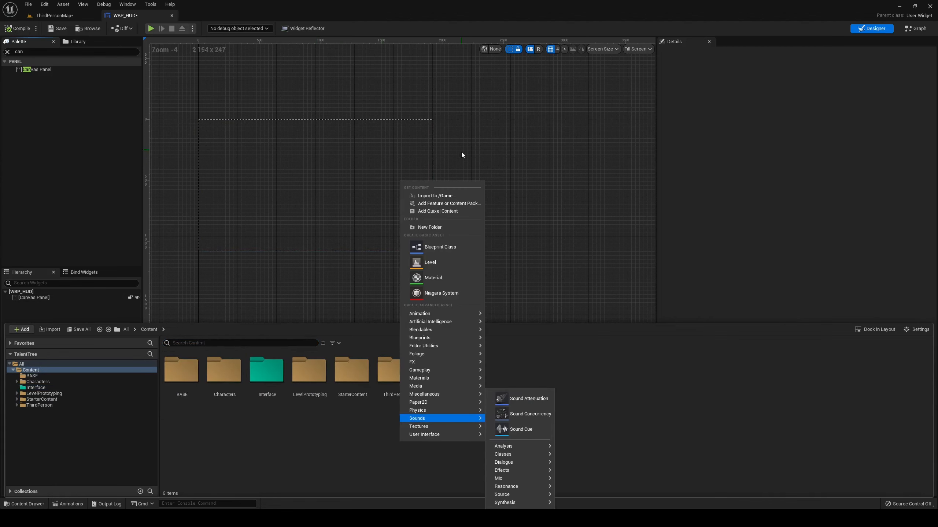
click(454, 225)
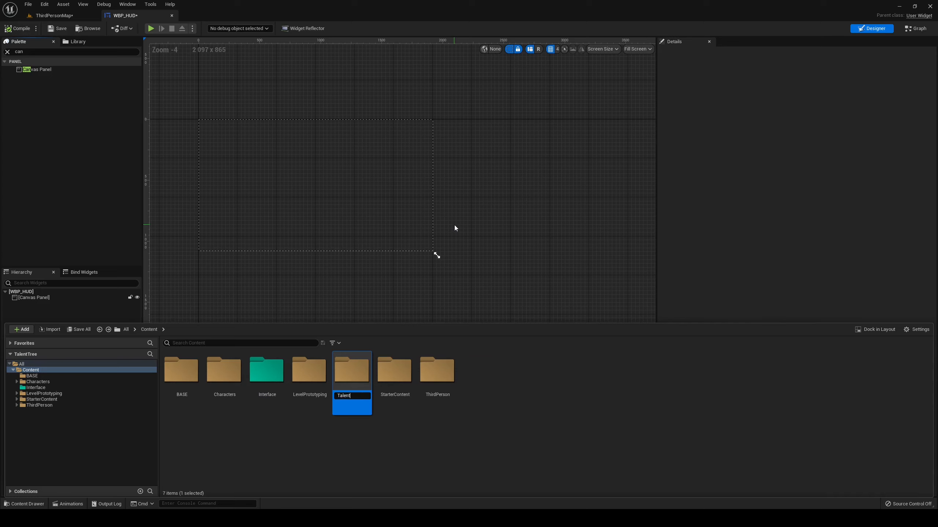
text(TalentSystem)
key(Return)
key(Return)
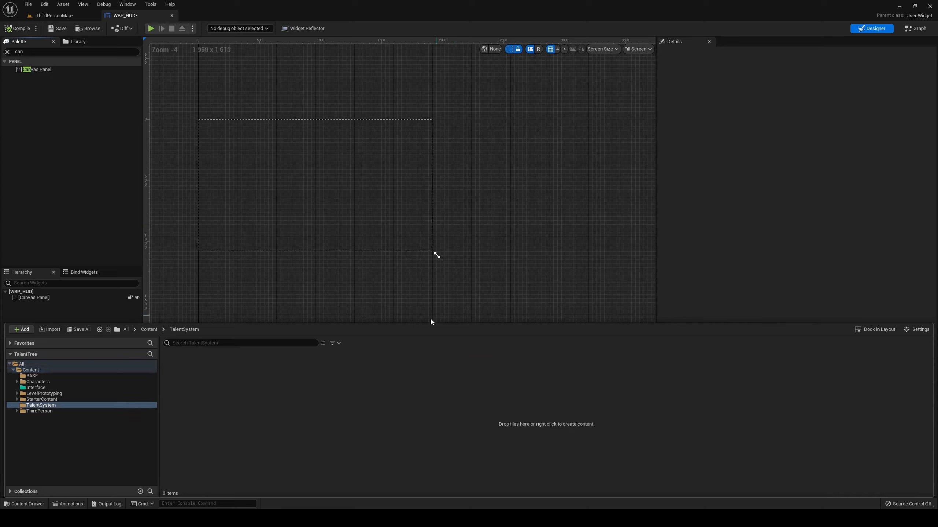
Step: Give the TalentSystem folder the same teal green color as the Interface folder
key(alt+Left)
right_click(401, 372)
mouse_move(510, 261)
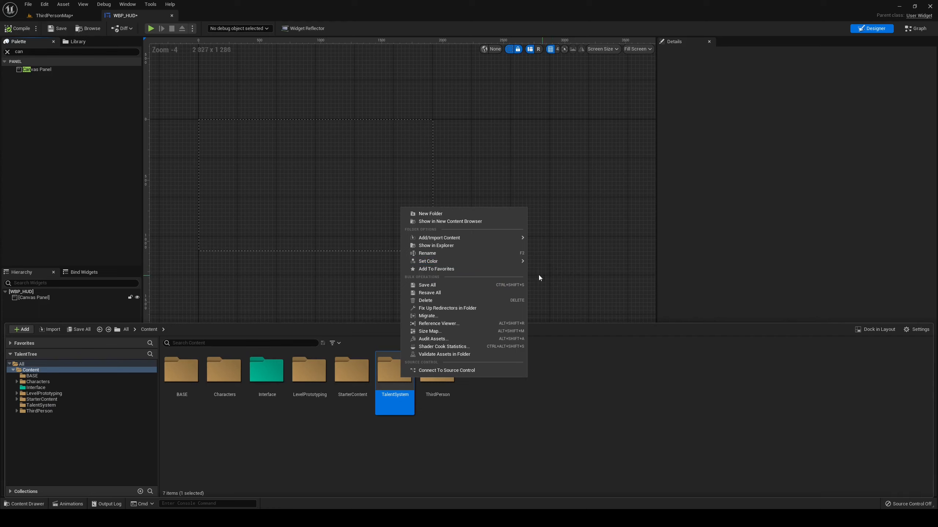
click(545, 281)
Step: Create a User Widget blueprint named WBP_TalentTree in the TalentSystem folder and open it
double_click(410, 383)
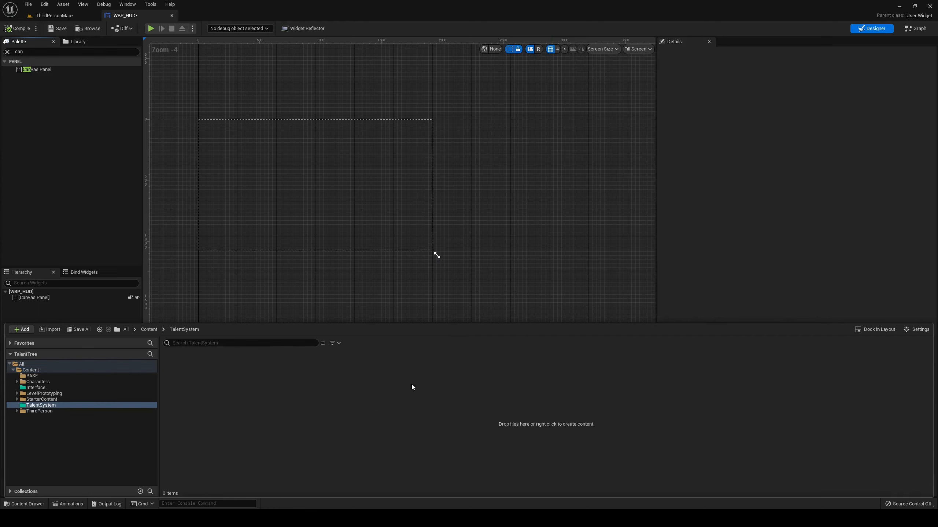
right_click(411, 384)
mouse_move(474, 360)
mouse_move(451, 379)
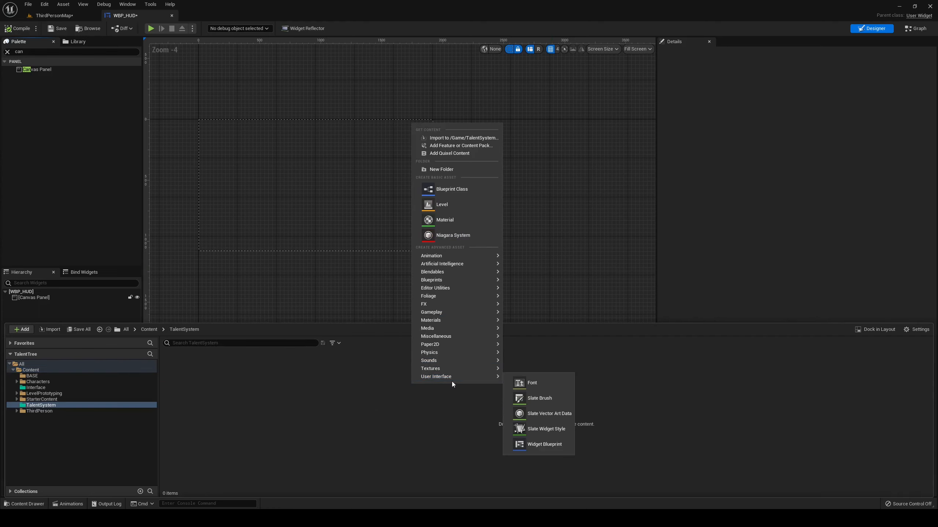
click(573, 410)
click(398, 185)
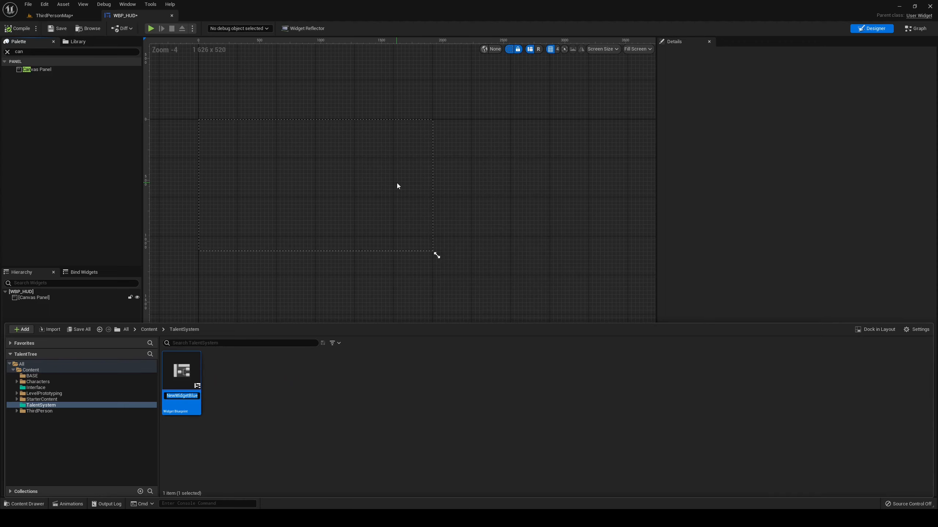
text(WBP_TalentTree)
key(Return)
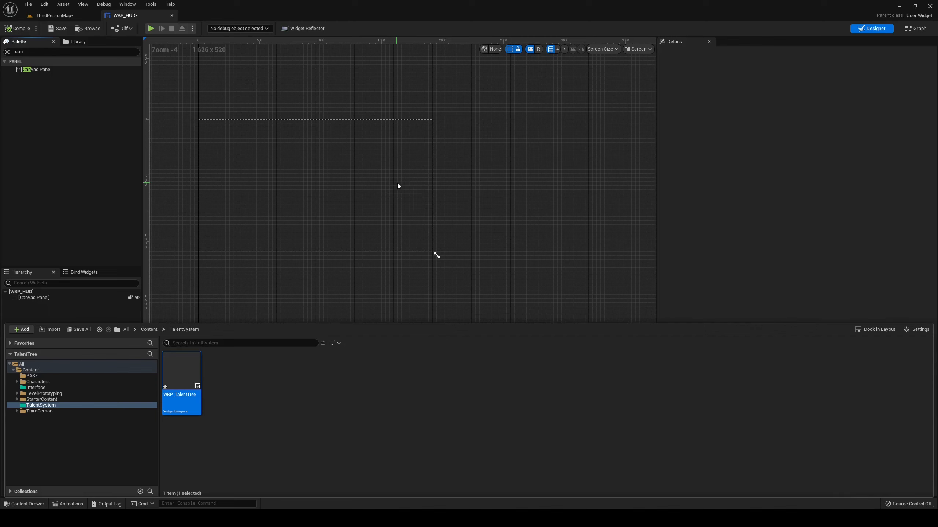
key(Return)
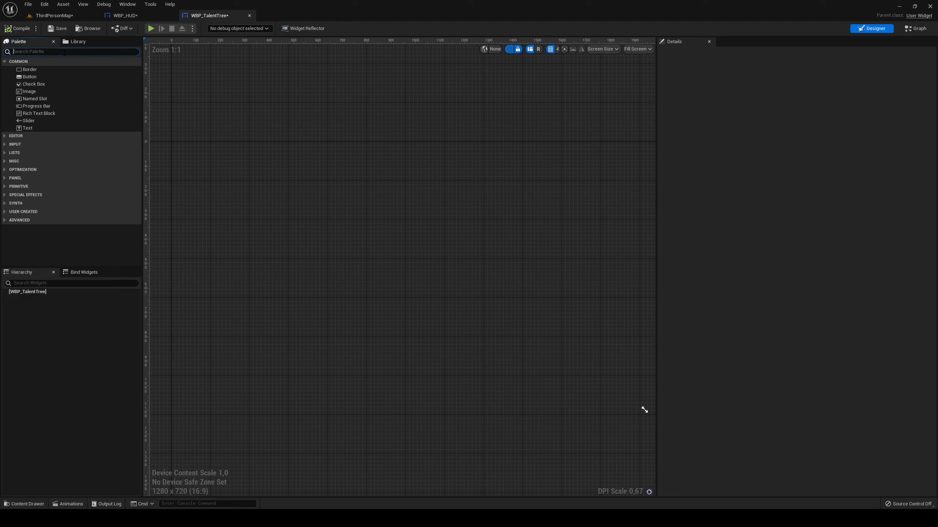
Step: Add a Canvas Panel as the root of WBP_TalentTree and set the designer preview to Desired on Screen
text(bord)
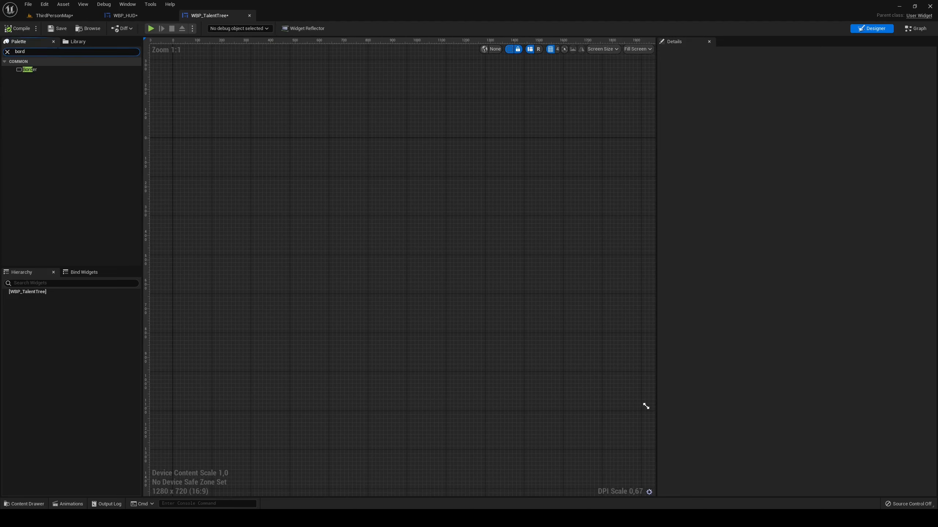
text(ca)
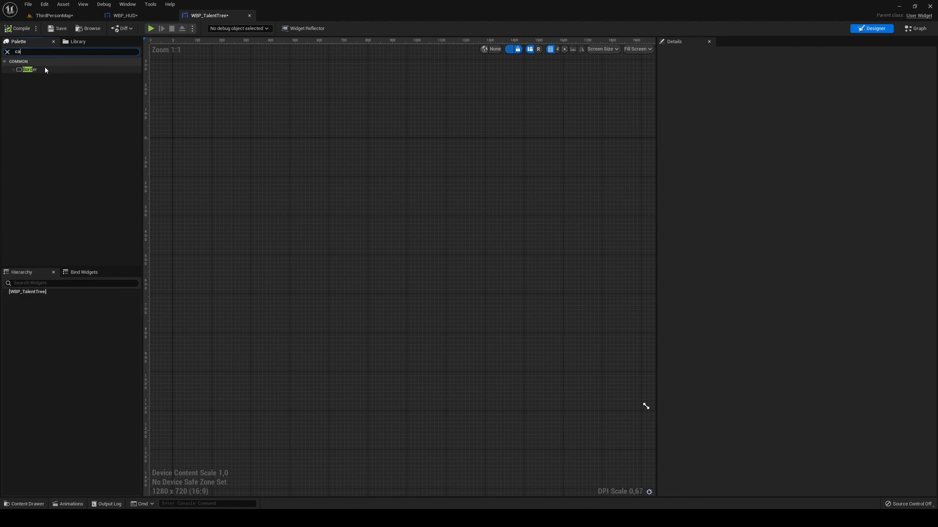
text(n)
drag(45, 68, 46, 294)
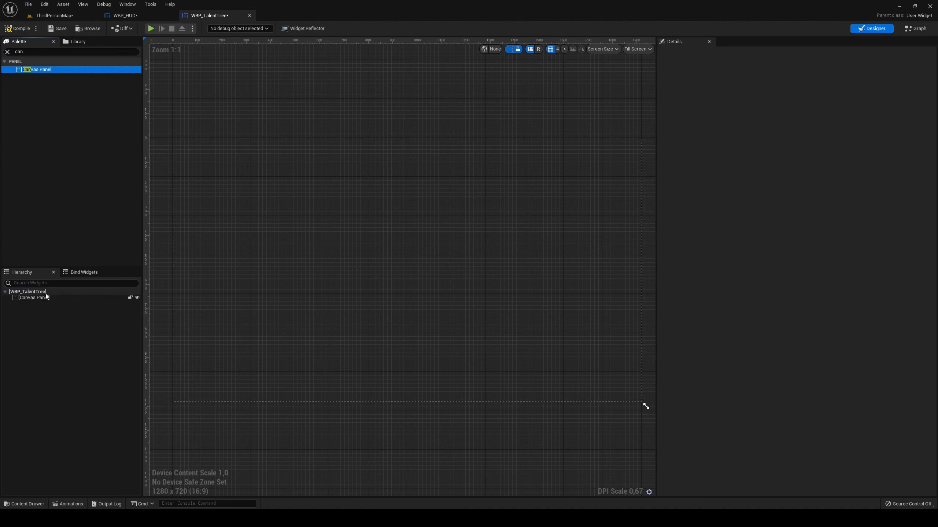
click(639, 49)
click(651, 96)
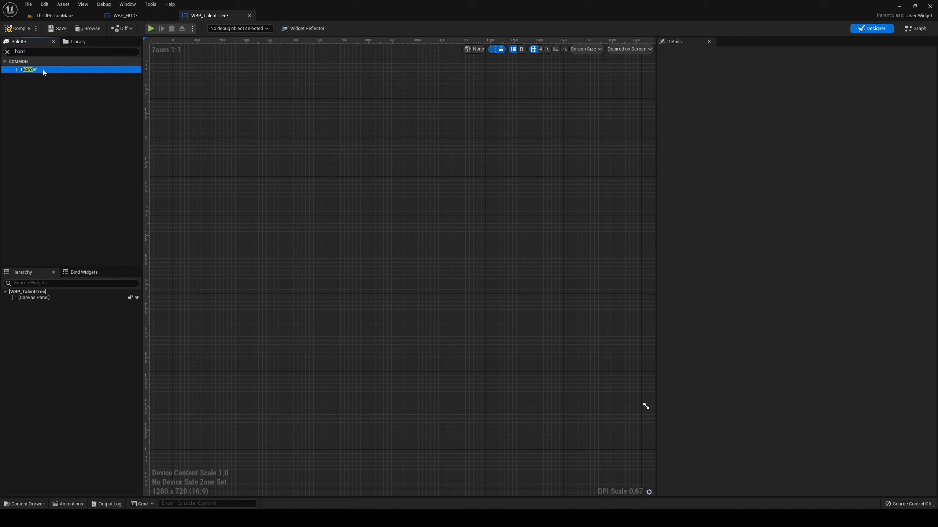
Step: Add a Border inside the Canvas Panel and set its content padding to 2
drag(31, 299, 31, 299)
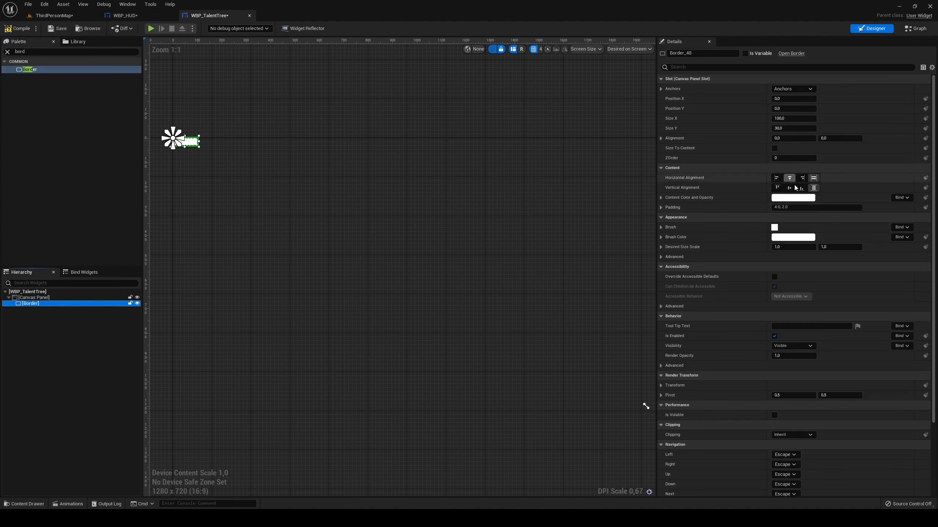
click(793, 208)
text(2)
key(Return)
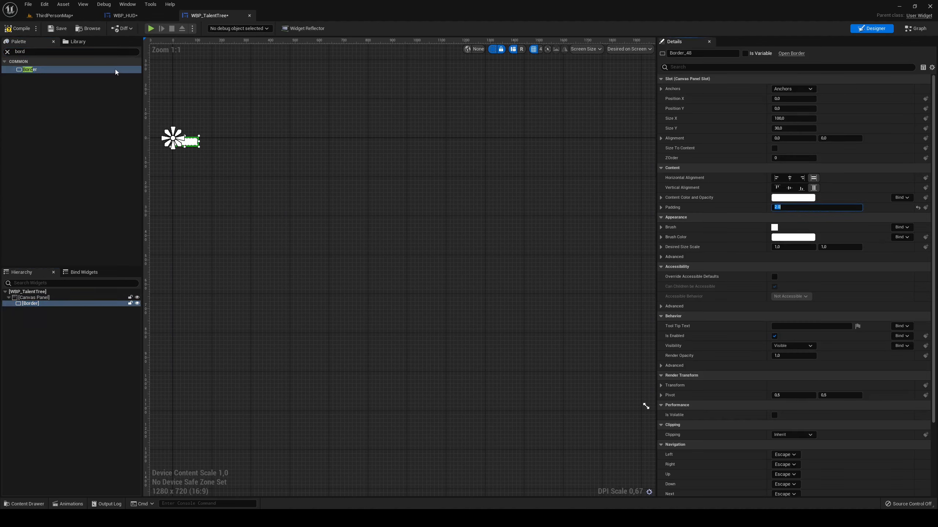
Step: Nest a second Border inside the first one and set its content padding to 2
drag(30, 70, 38, 311)
click(37, 311)
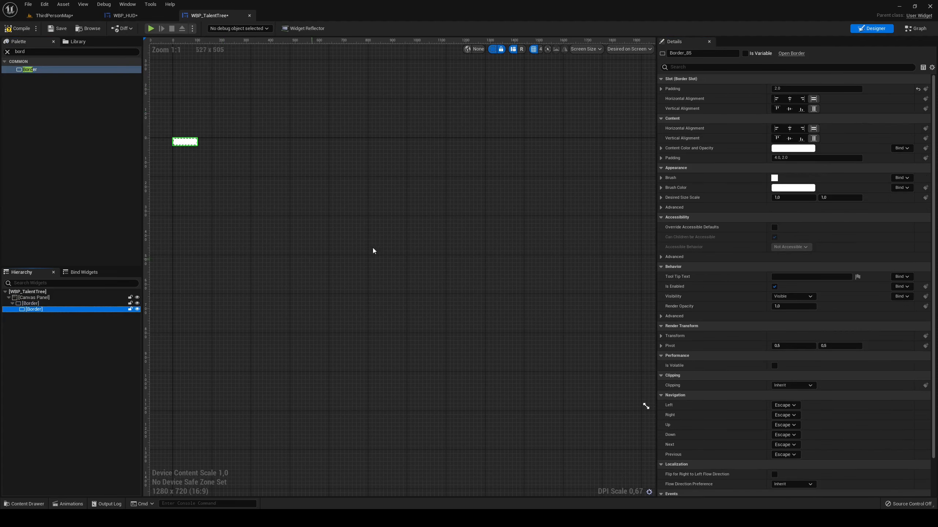
click(804, 160)
text(2)
key(Return)
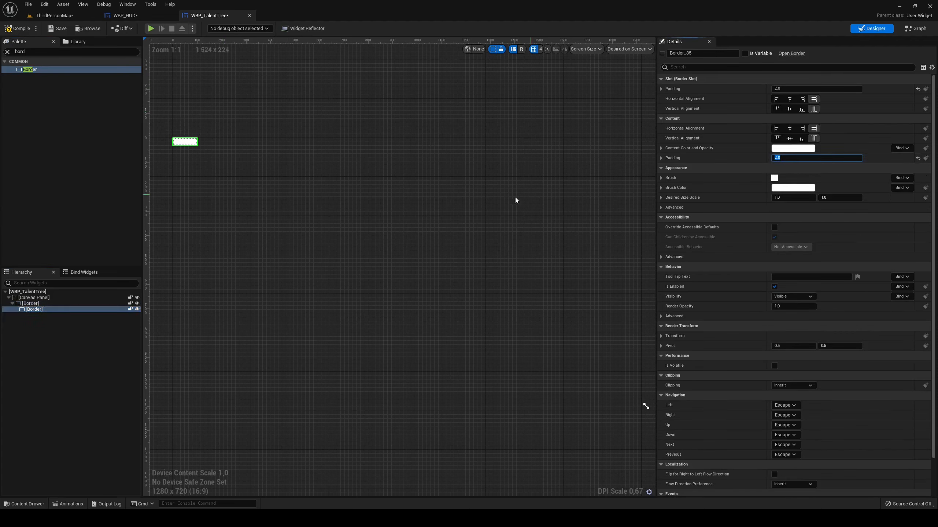
Step: Change the outer Border's brush color to a dark tone so it frames the white inner Border
click(54, 303)
click(789, 238)
drag(731, 313, 736, 326)
click(730, 410)
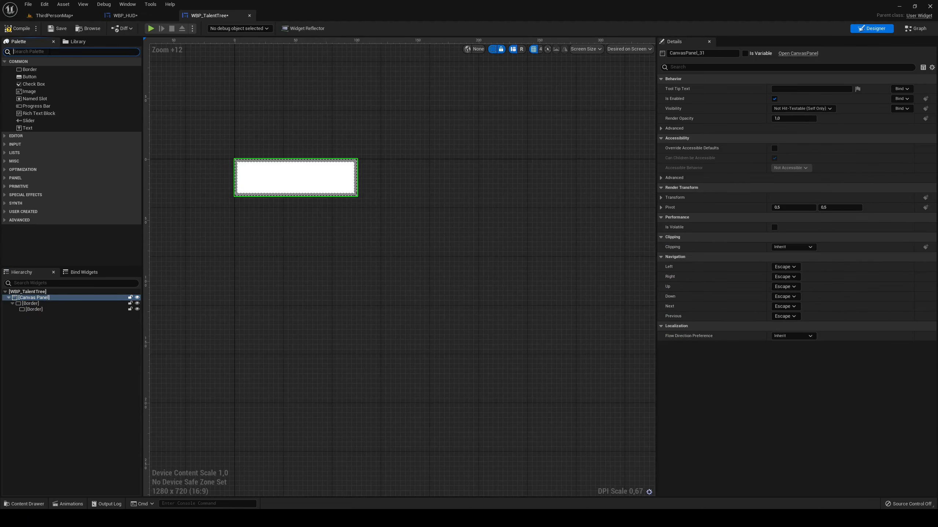
Step: Add a Uniform Grid Panel under the Canvas Panel with Size To Content enabled, and compile and save the widget
text(uni)
drag(43, 69, 38, 315)
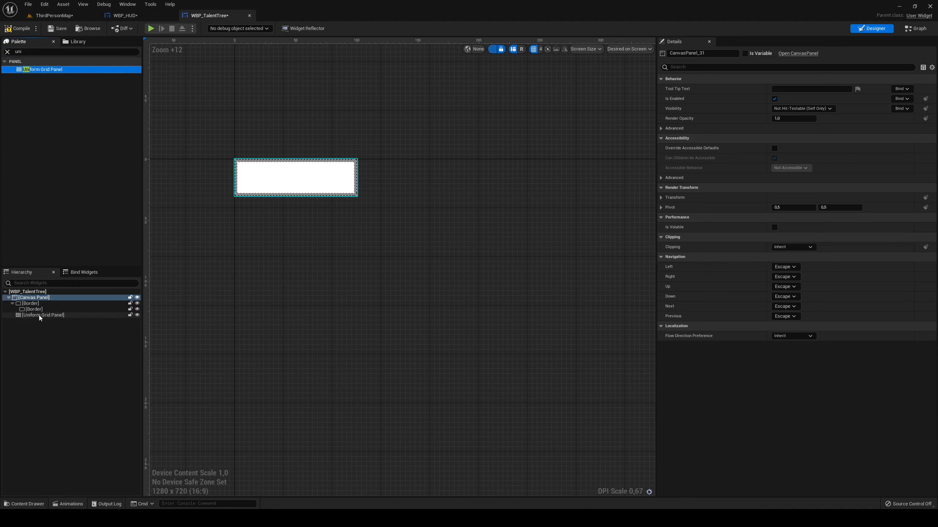
scroll(280, 229, down, 2)
click(774, 148)
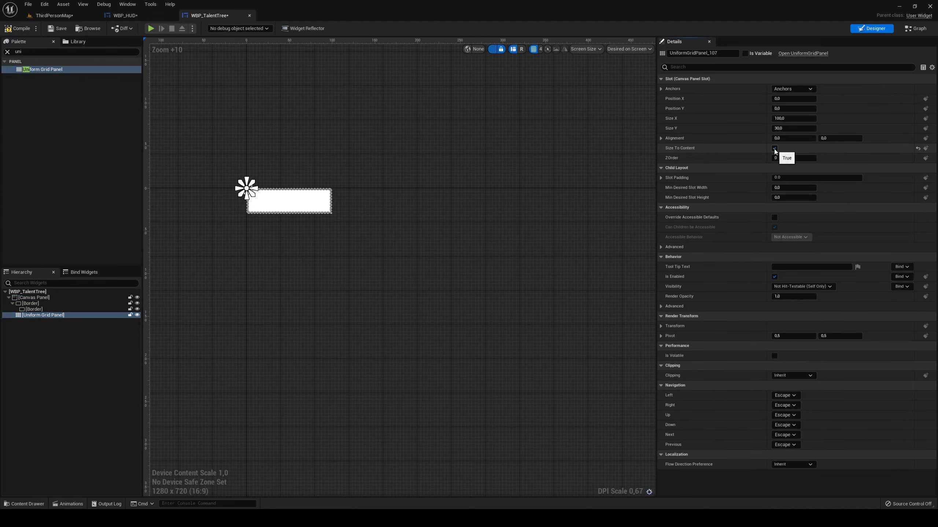
click(17, 29)
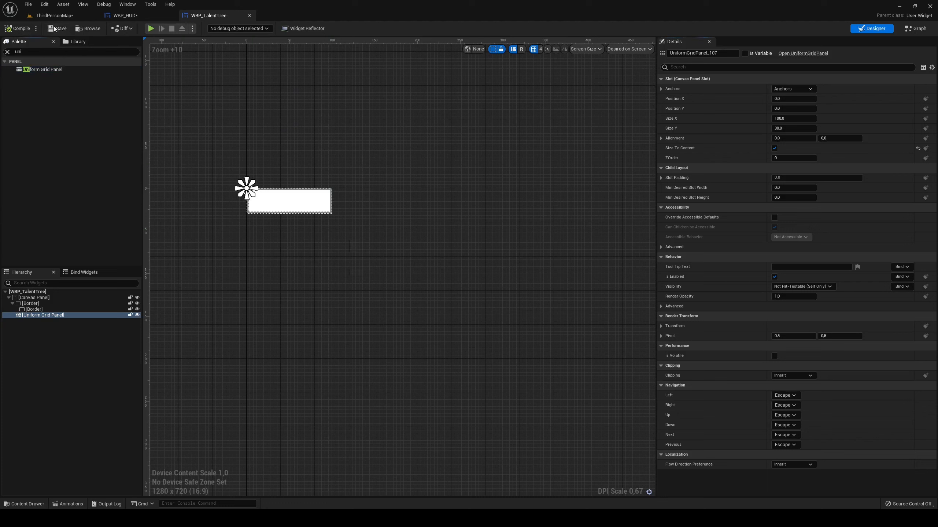
key(ctrl+s)
Step: Make the Uniform Grid Panel a variable named TalentTreeGridPanel, and compile and save the widget
click(746, 54)
click(732, 55)
double_click(732, 54)
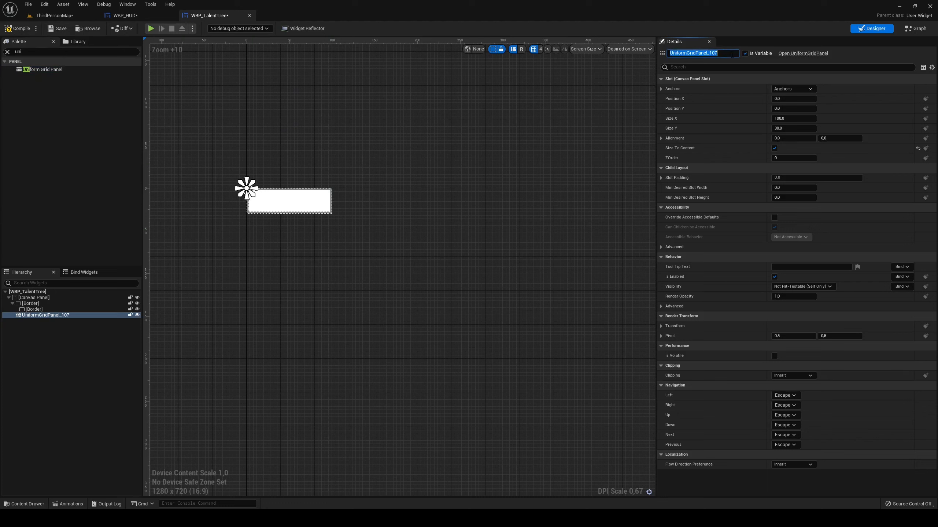
text(TalentTreeGridPanel)
key(Return)
click(17, 29)
click(57, 29)
Step: Create a Structure asset named TalentInfo in the TalentSystem folder
scroll(275, 107, down, 2)
right_drag(290, 124, 323, 140)
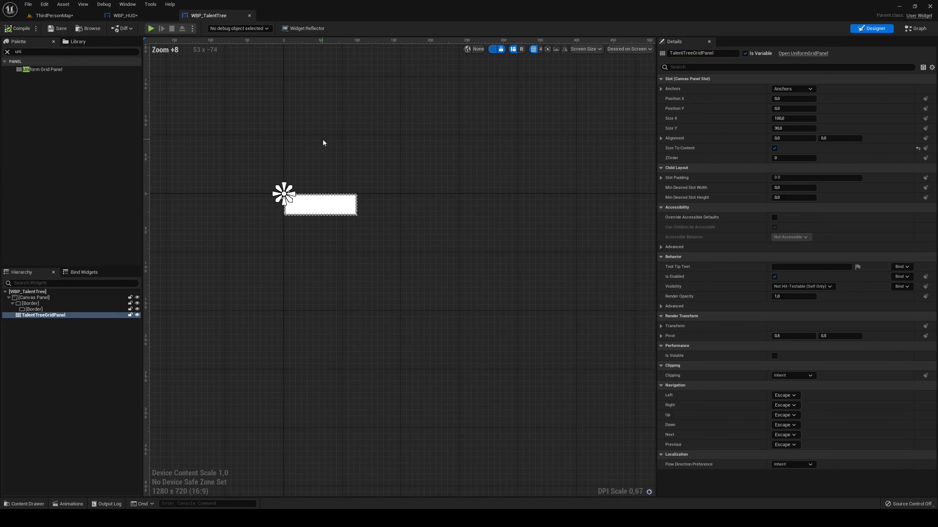
key(ctrl+space)
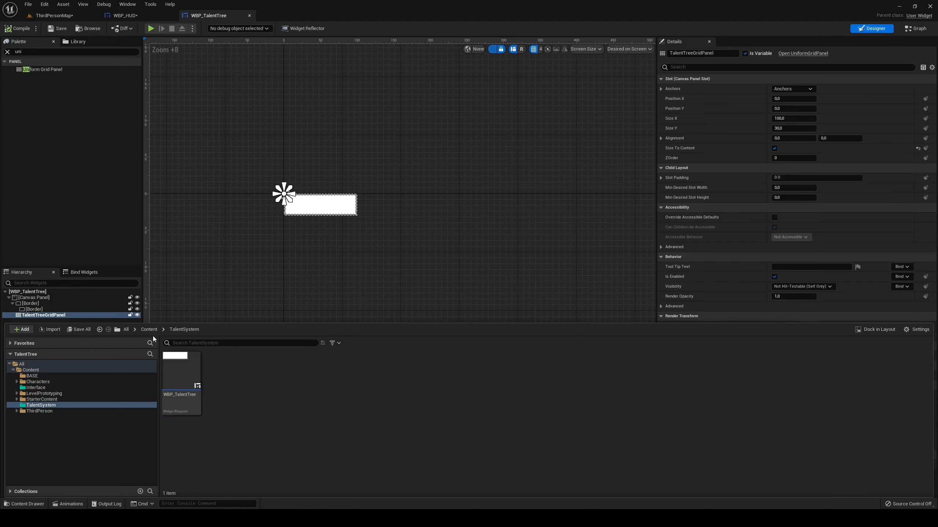
right_click(306, 379)
mouse_move(372, 275)
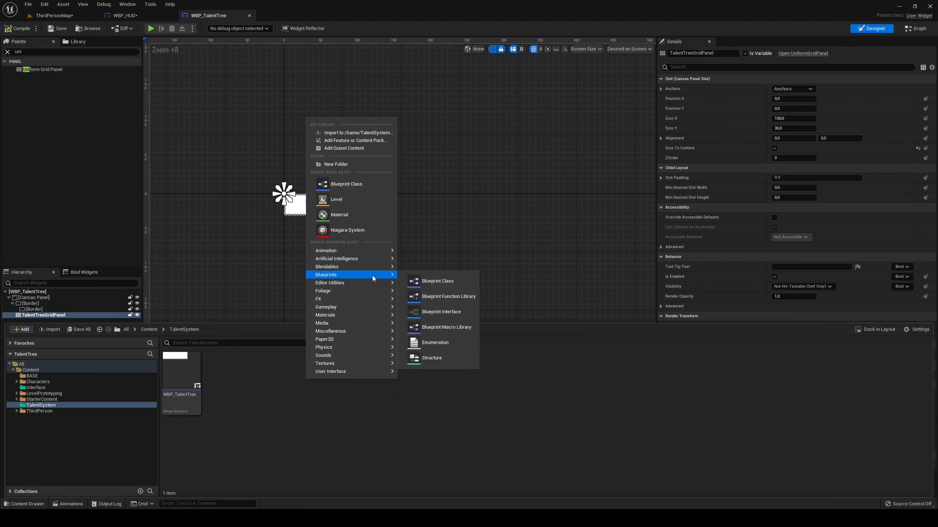
click(438, 358)
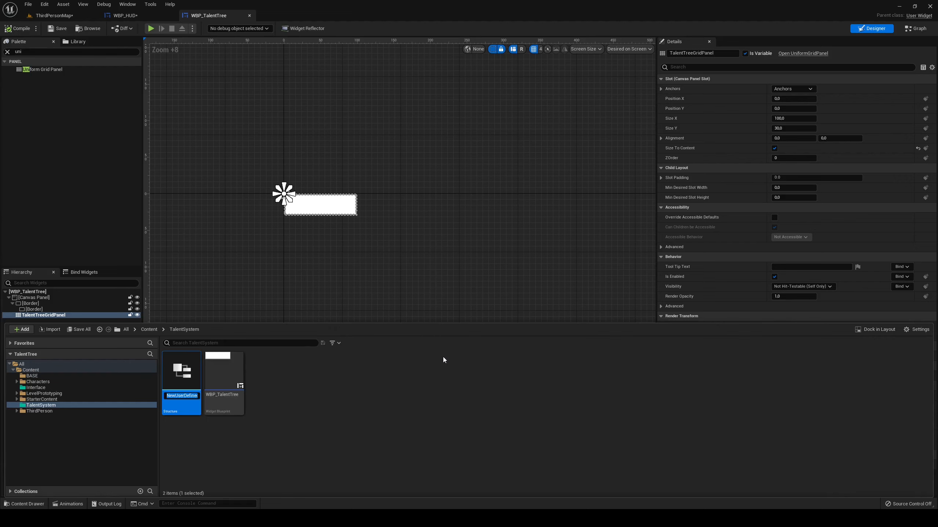
text(TalentInfo)
key(Return)
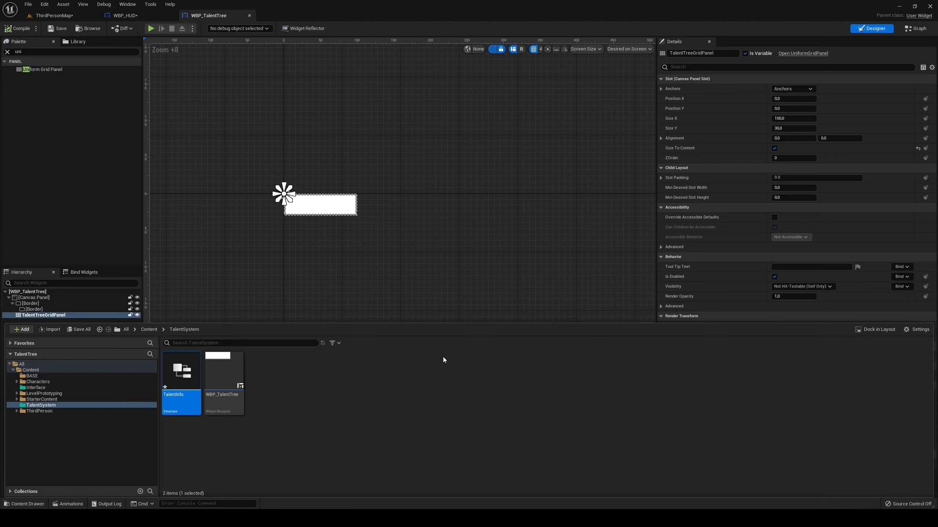